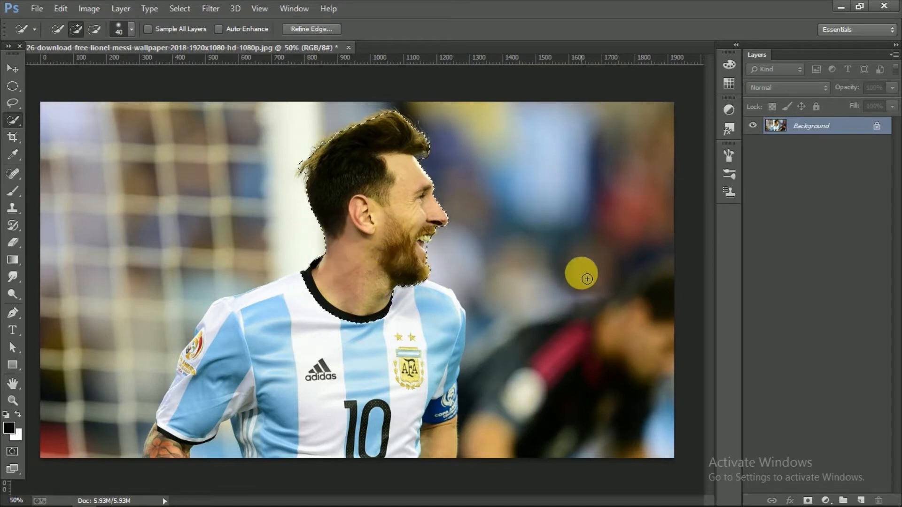
# Mask the photo layer to the head selection and apply a Threshold of 126 to the layer's image
pyautogui.click(809, 501)
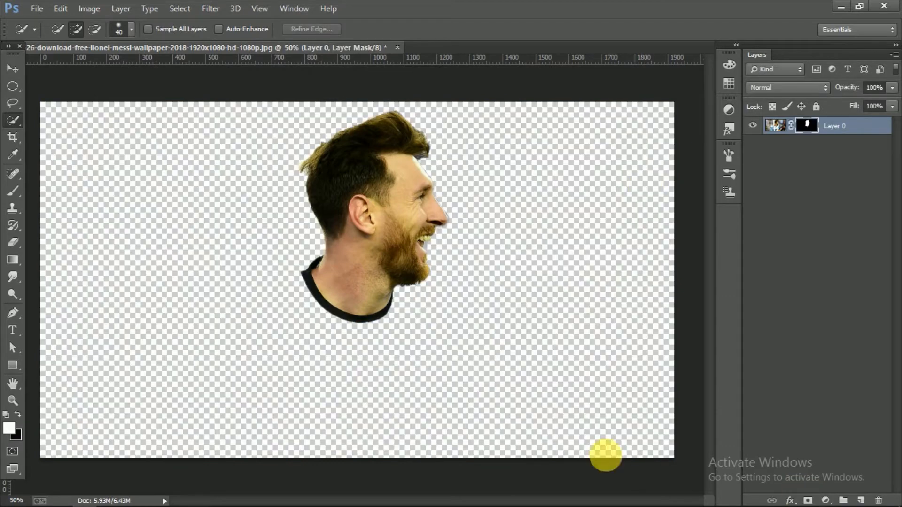
pyautogui.click(775, 125)
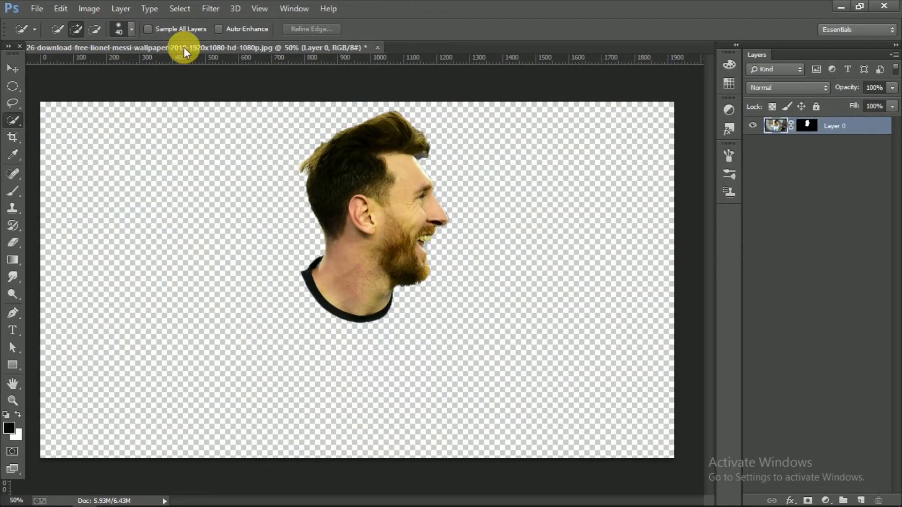
pyautogui.click(77, 9)
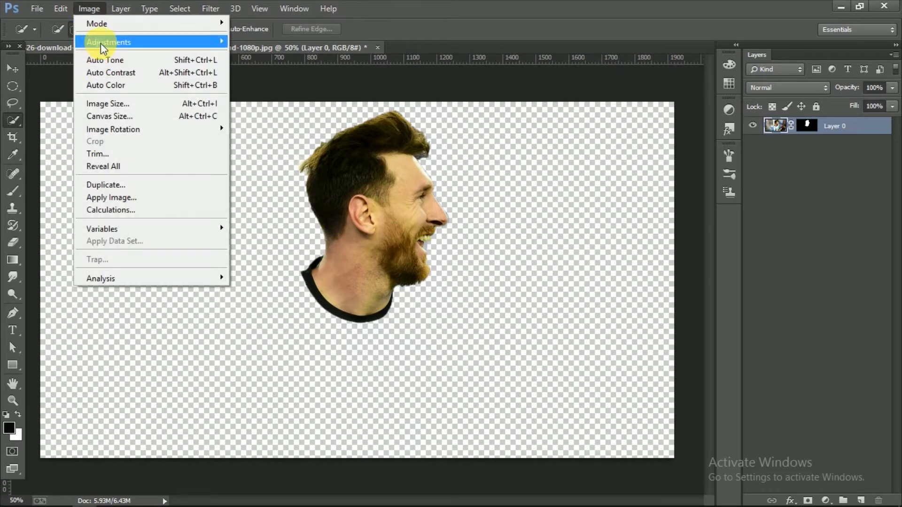
pyautogui.moveTo(106, 42)
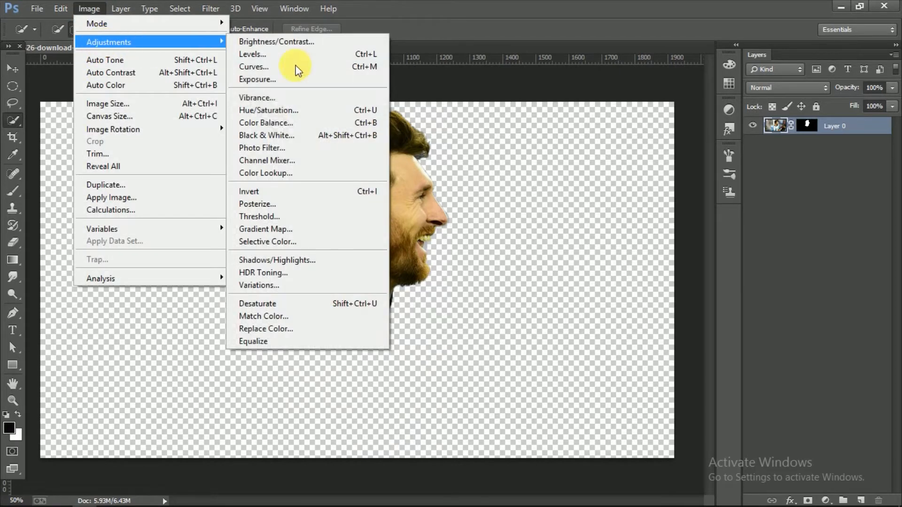
pyautogui.click(258, 216)
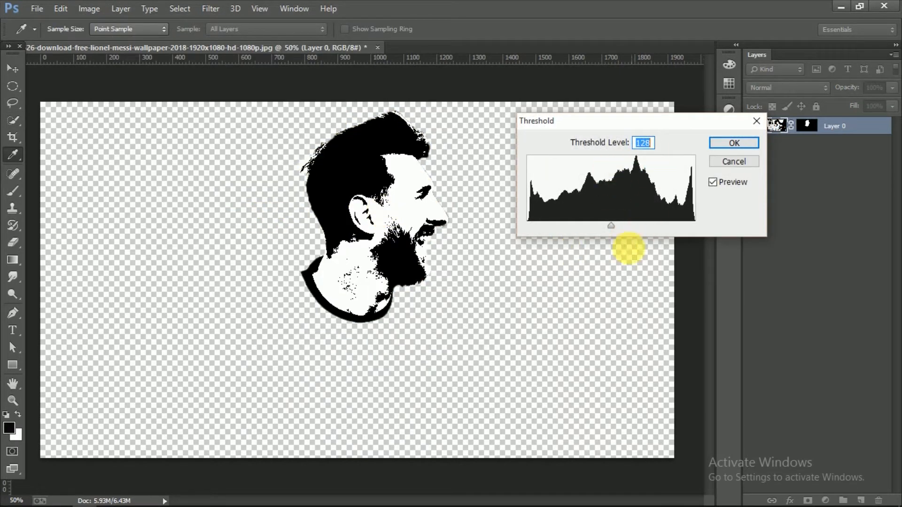
pyautogui.moveTo(609, 228)
pyautogui.mouseDown()
pyautogui.moveTo(628, 226)
pyautogui.moveTo(572, 226)
pyautogui.moveTo(615, 224)
pyautogui.moveTo(607, 220)
pyautogui.mouseUp()
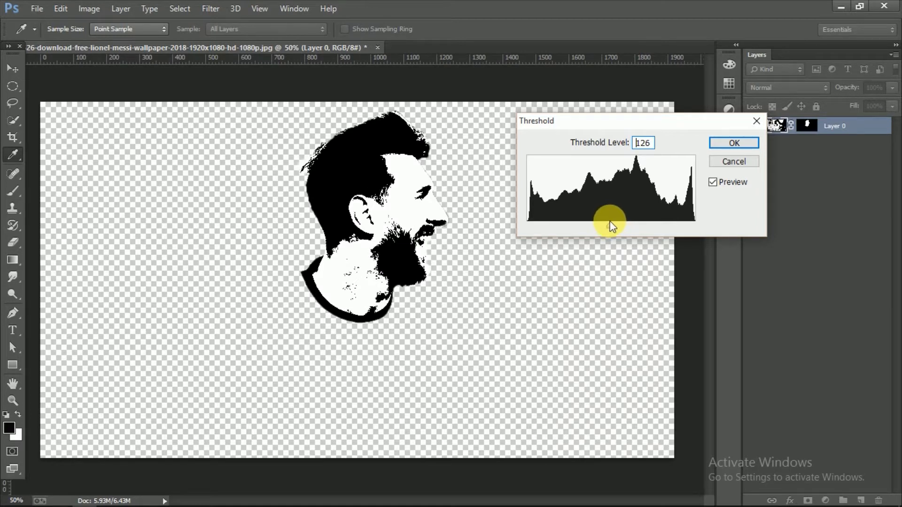
pyautogui.click(734, 145)
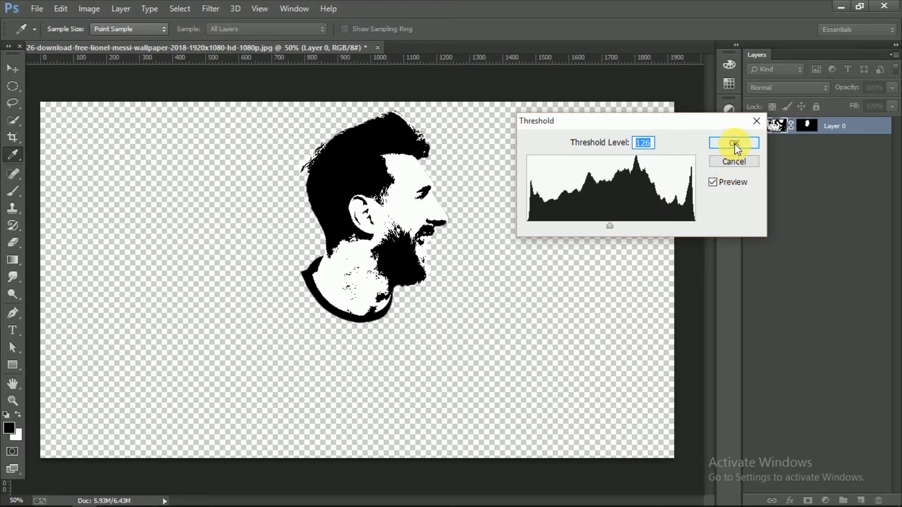
# Move the black-and-white head cutout slightly down and to the left on the canvas
pyautogui.press('w')
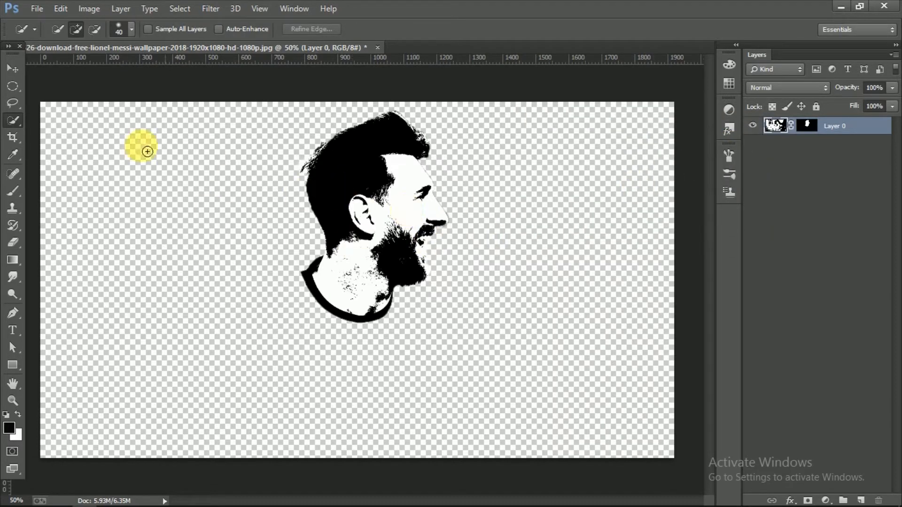
pyautogui.click(13, 67)
pyautogui.moveTo(371, 188); pyautogui.dragTo(329, 212)
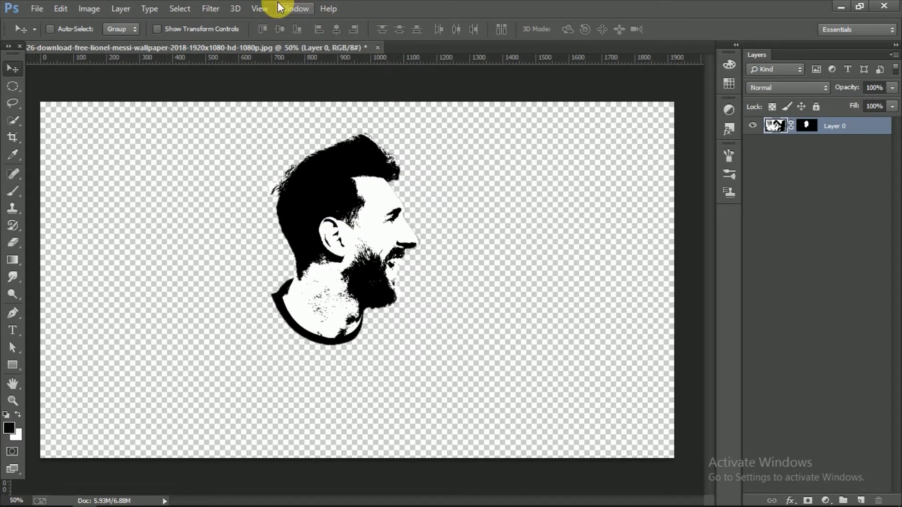
pyautogui.click(290, 9)
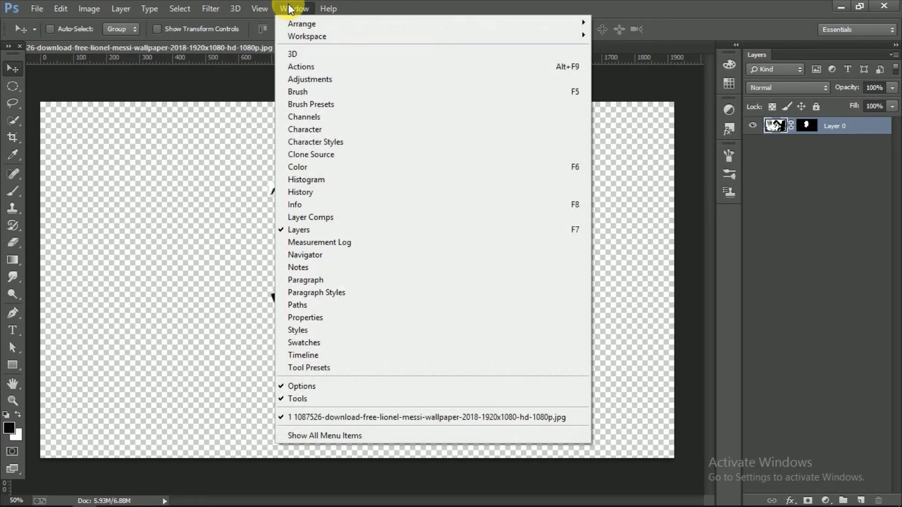
pyautogui.click(300, 117)
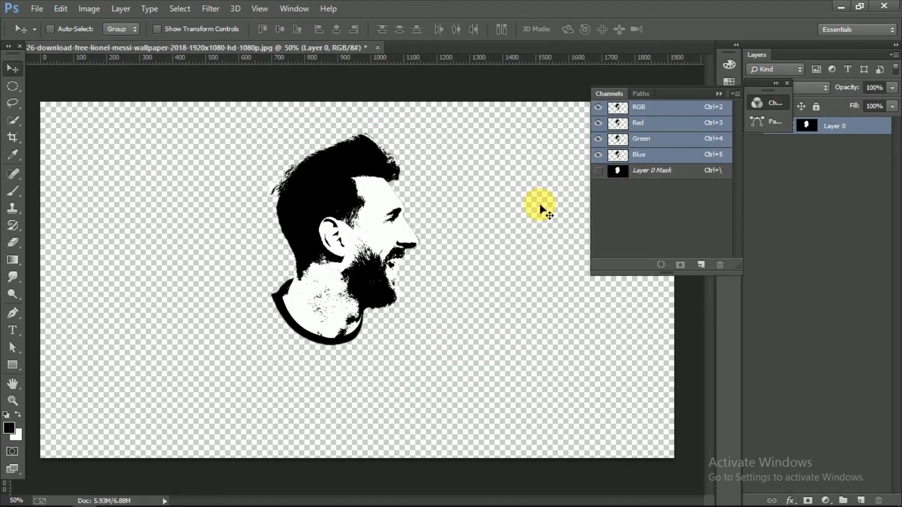
pyautogui.click(661, 266)
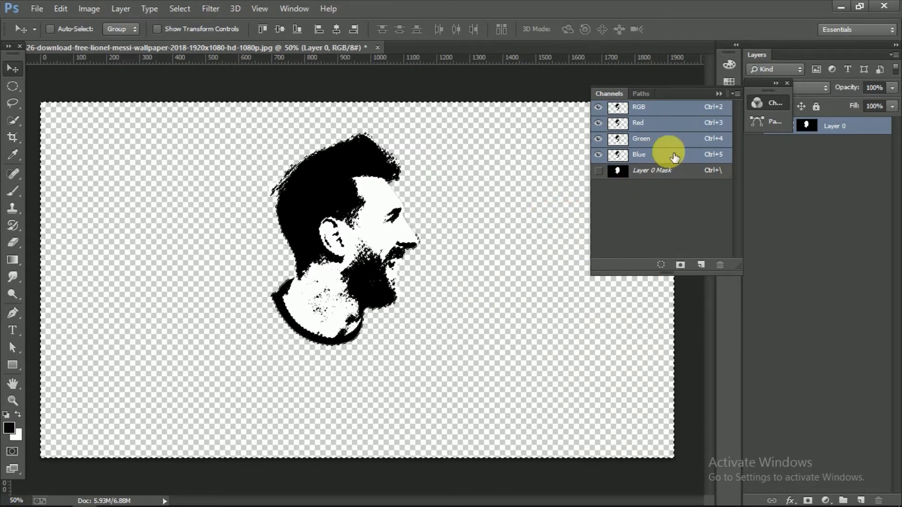
pyautogui.click(719, 94)
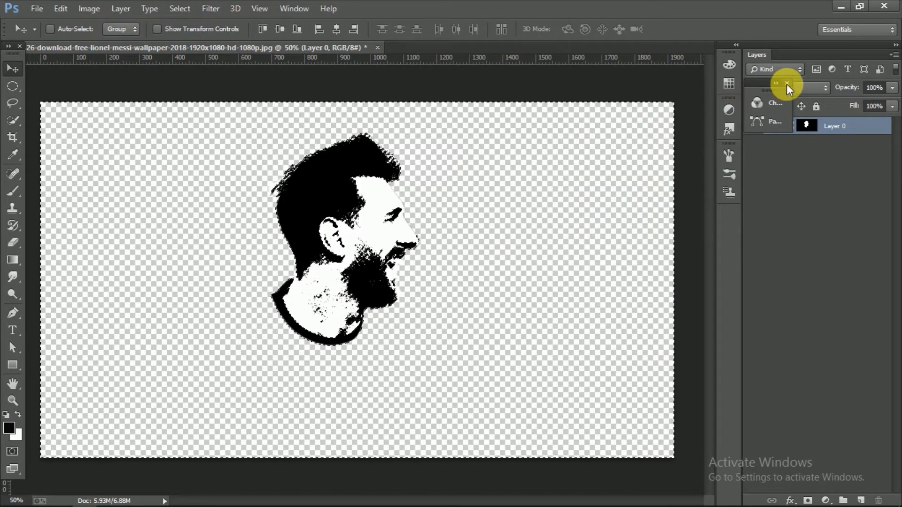
pyautogui.click(787, 83)
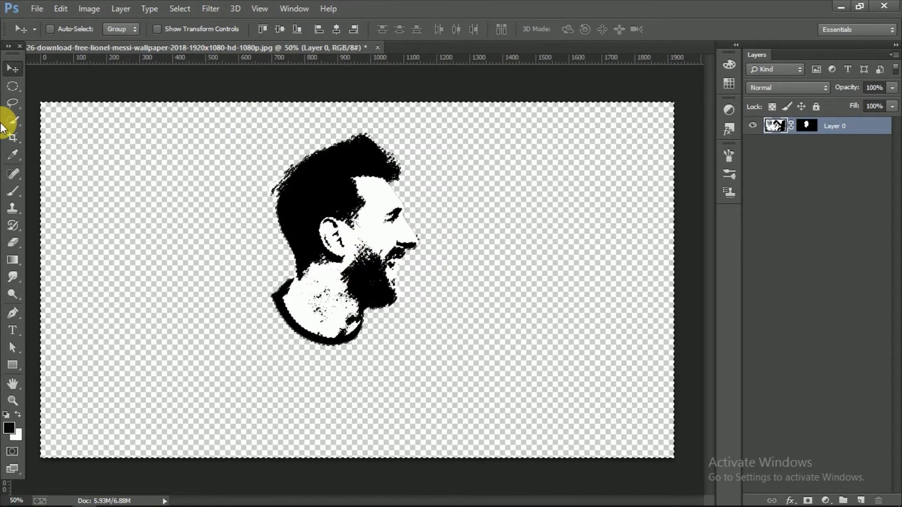
pyautogui.moveTo(340, 219)
pyautogui.mouseDown()
pyautogui.moveTo(328, 207)
pyautogui.moveTo(343, 209)
pyautogui.moveTo(343, 221)
pyautogui.mouseUp()
pyautogui.moveTo(611, 185)
pyautogui.mouseDown()
pyautogui.moveTo(600, 188)
pyautogui.moveTo(631, 163)
pyautogui.mouseUp()
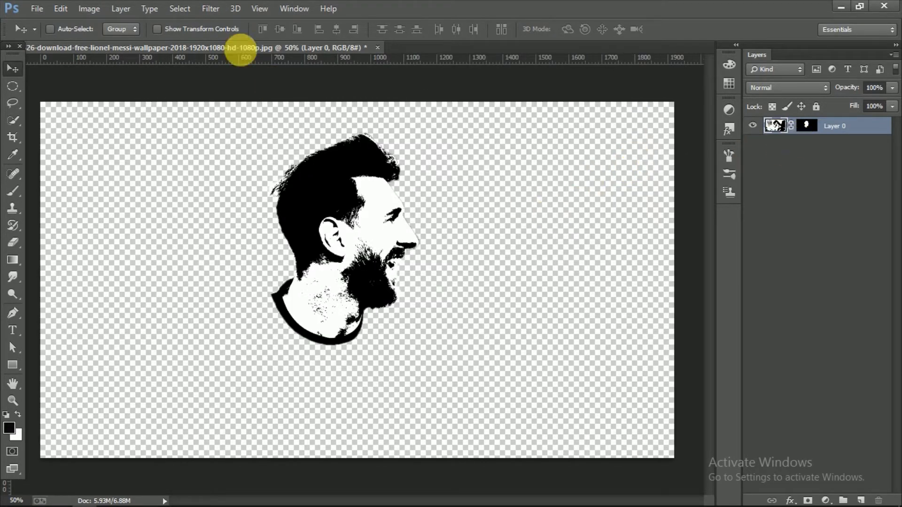
# Load the RGB channel as a selection and invert it so the dark areas of the head are selected
pyautogui.click(292, 9)
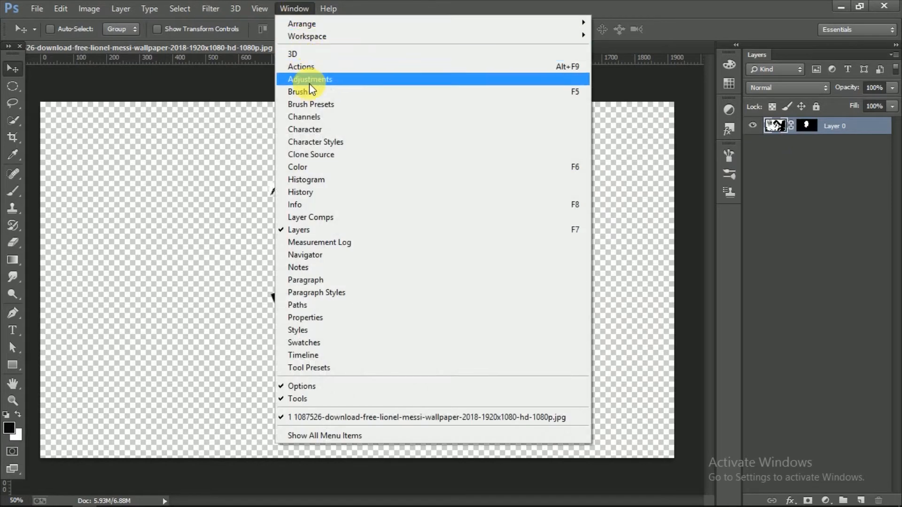
pyautogui.click(313, 116)
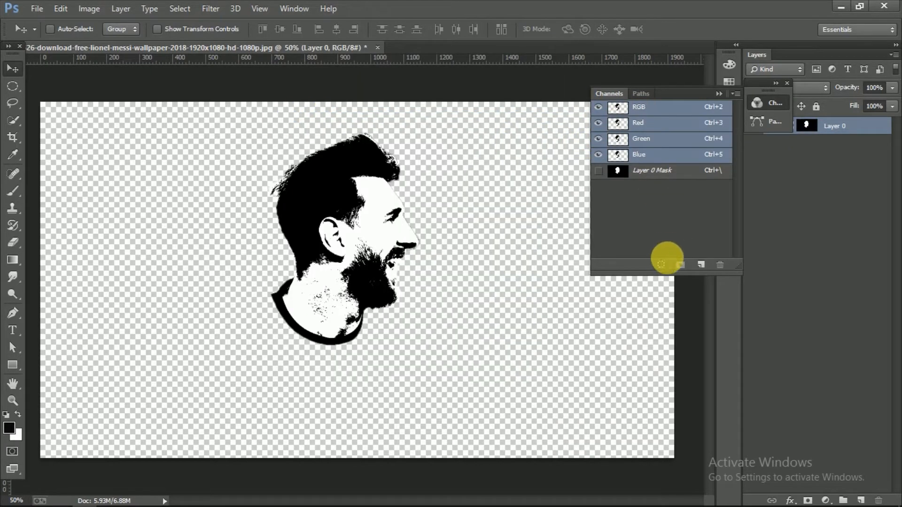
pyautogui.click(661, 265)
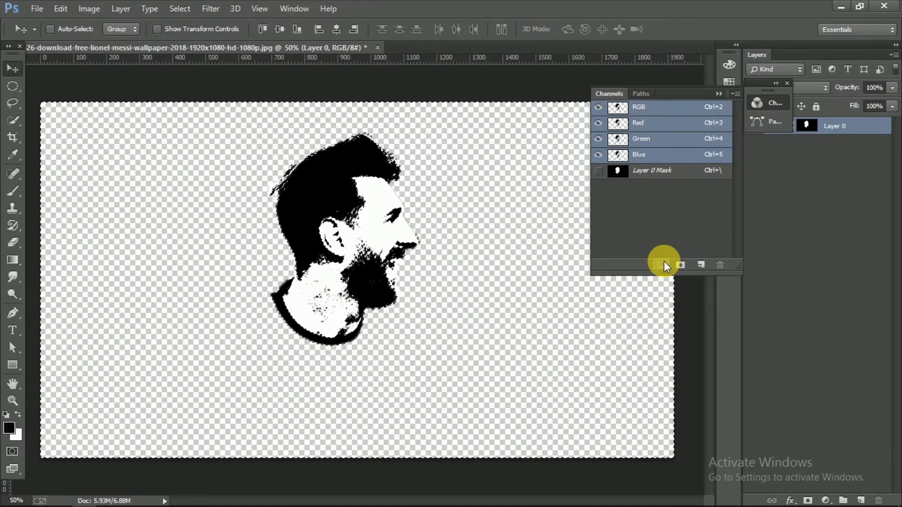
pyautogui.click(722, 91)
pyautogui.click(786, 84)
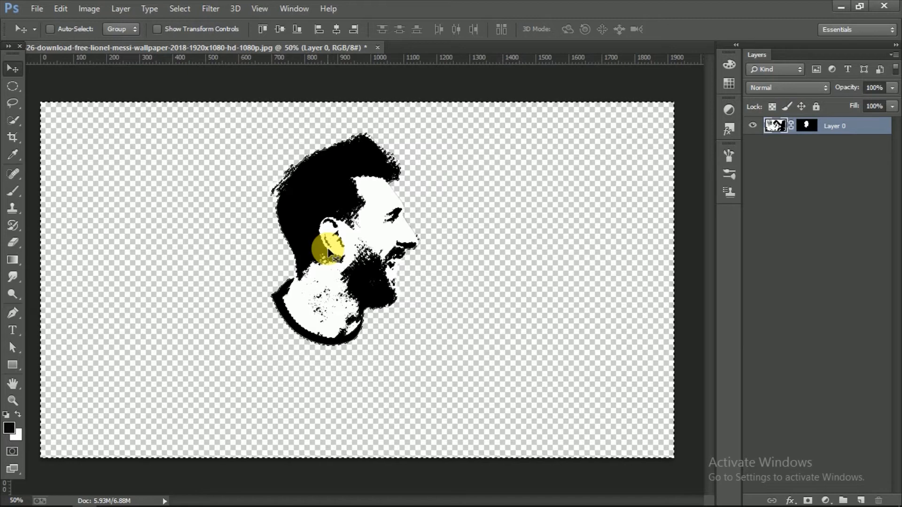
pyautogui.hotkey('ctrl', 'd')
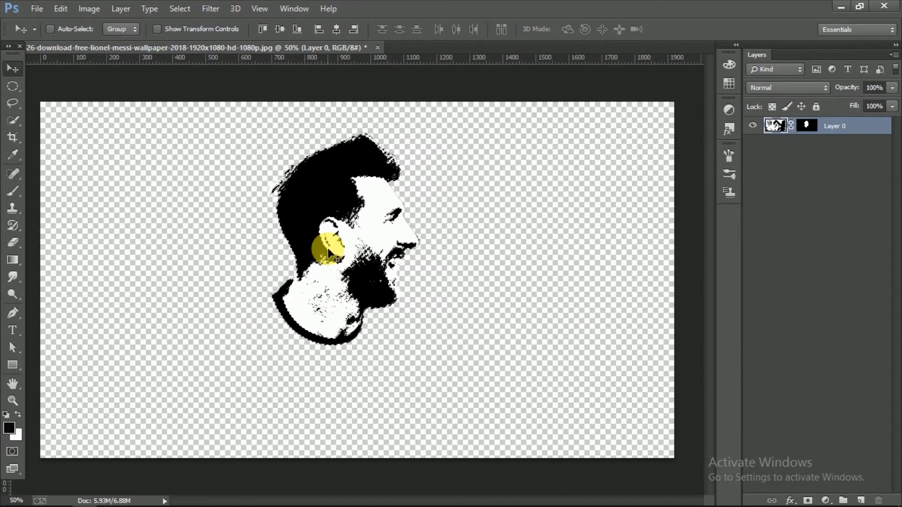
# Copy the selected dark areas to a new layer and check it by briefly hiding Layer 0
pyautogui.hotkey('ctrl', 'shift', 'alt', 'e')
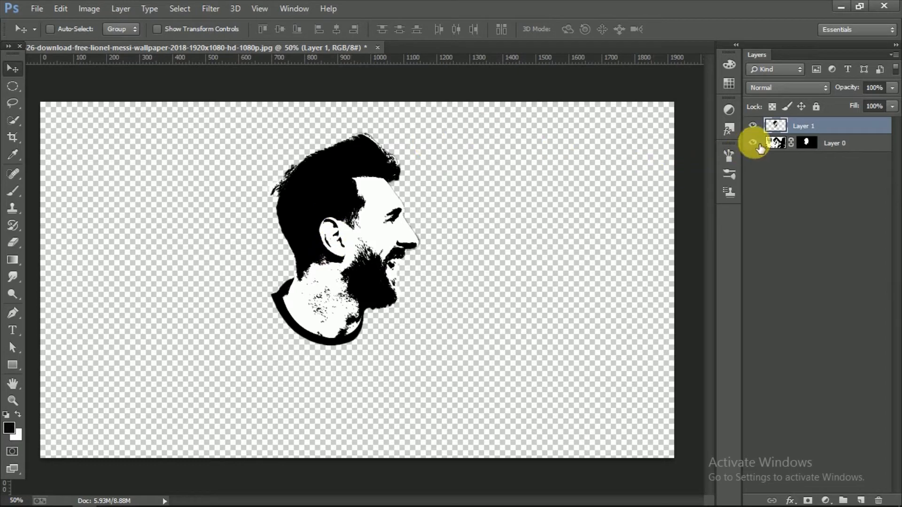
pyautogui.click(751, 144)
pyautogui.click(752, 144)
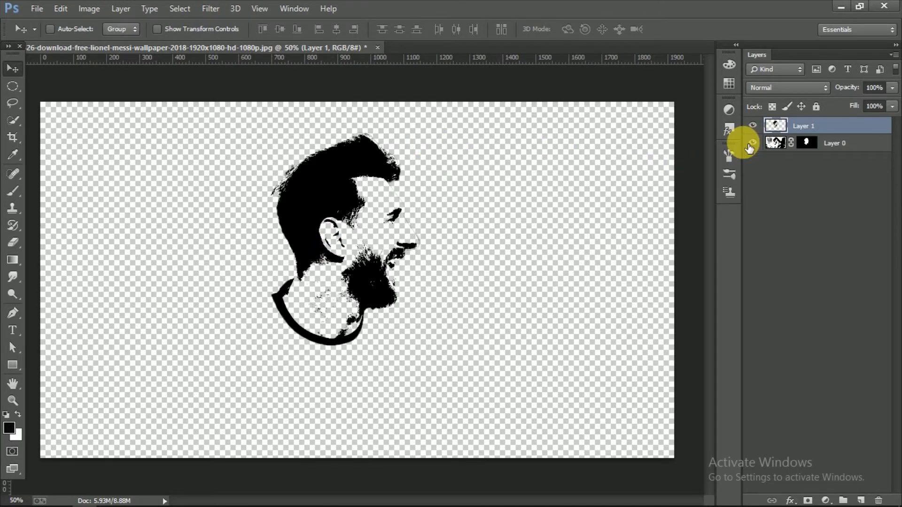
# Create a new 1920 x 1080 pixel RGB document at 299.999 pixels/inch and dock its window as a tab
pyautogui.click(38, 9)
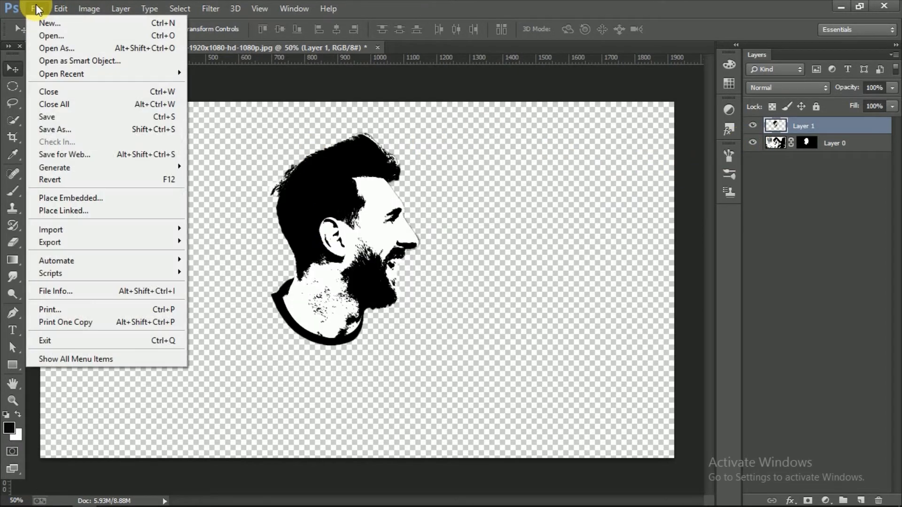
pyautogui.click(41, 19)
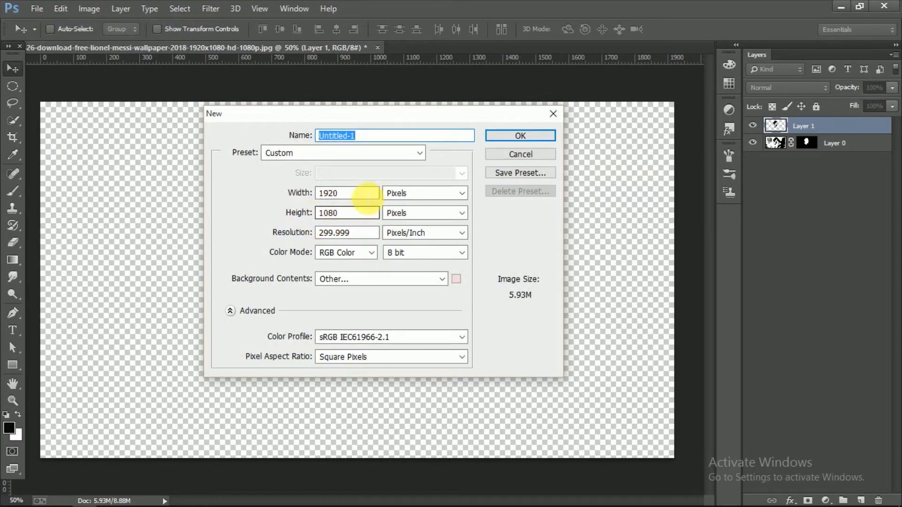
pyautogui.click(510, 137)
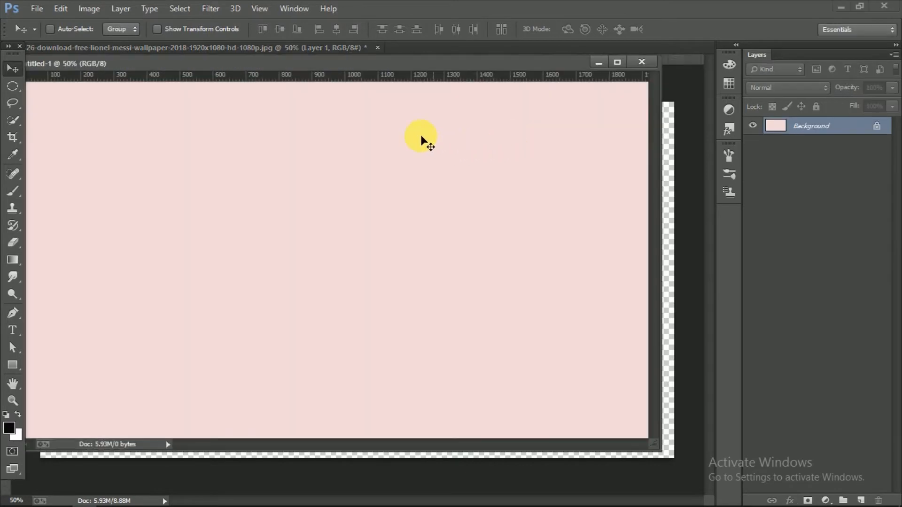
pyautogui.moveTo(402, 62); pyautogui.dragTo(456, 51)
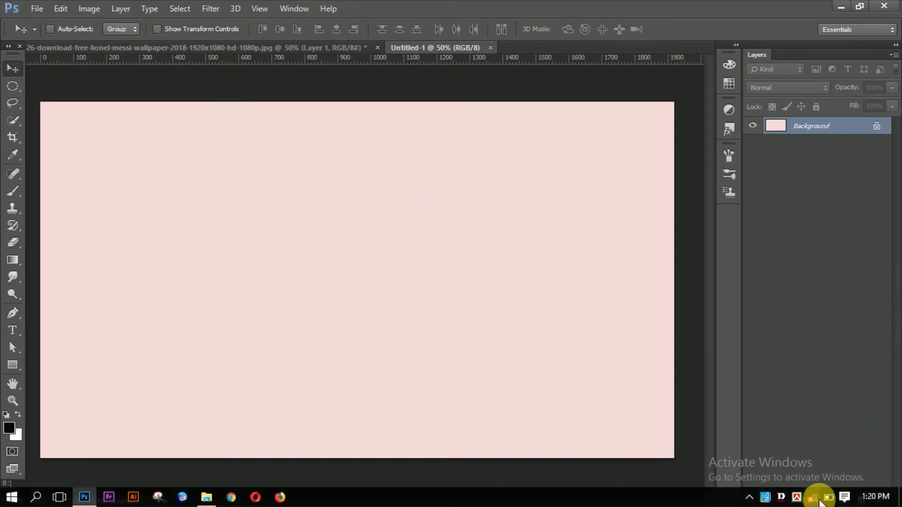
# Add a Gradient Fill layer above the background using the black-to-white Foreground to Background preset
pyautogui.click(825, 500)
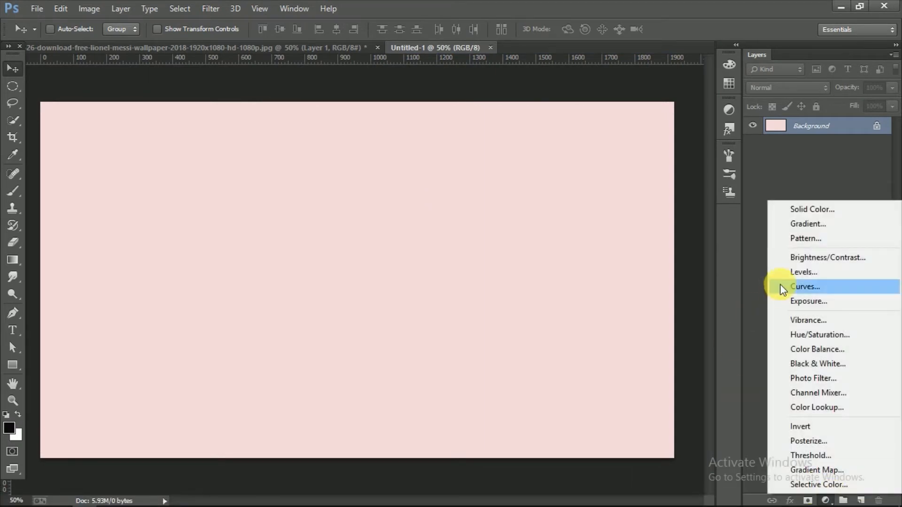
pyautogui.click(813, 227)
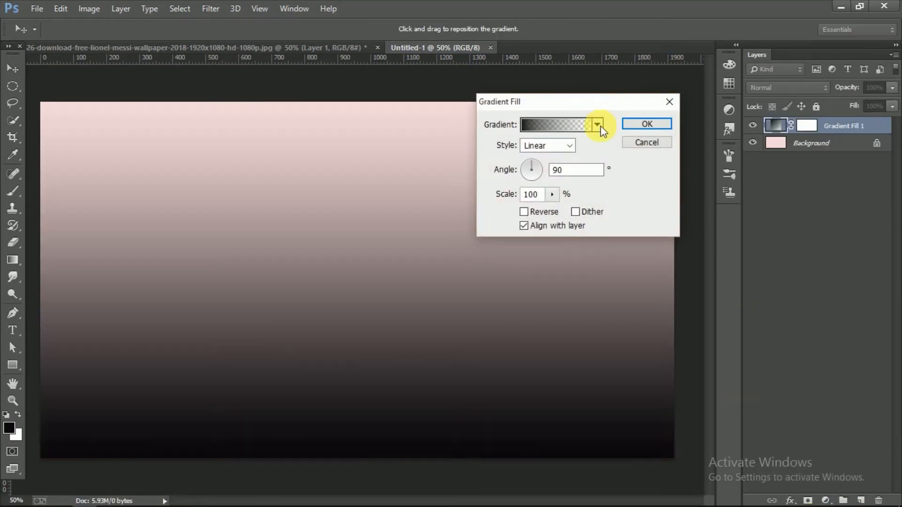
pyautogui.click(578, 128)
pyautogui.click(636, 71)
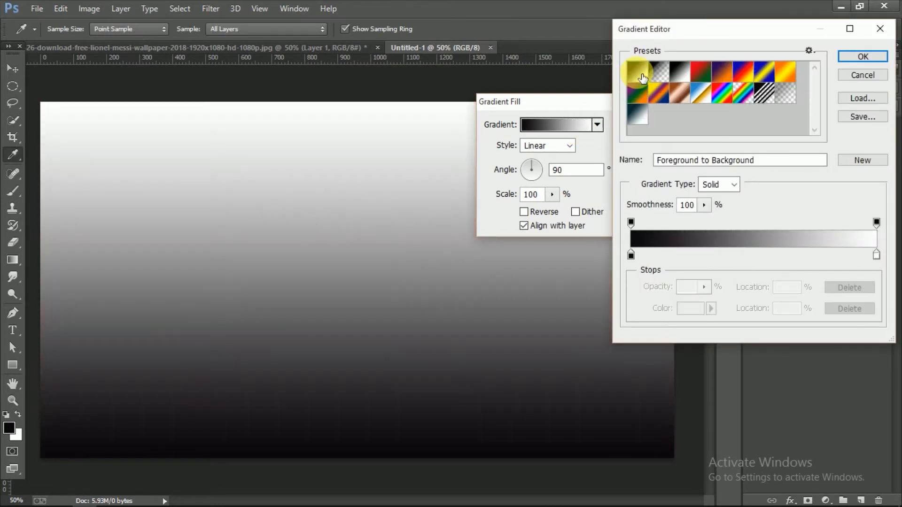
pyautogui.click(864, 55)
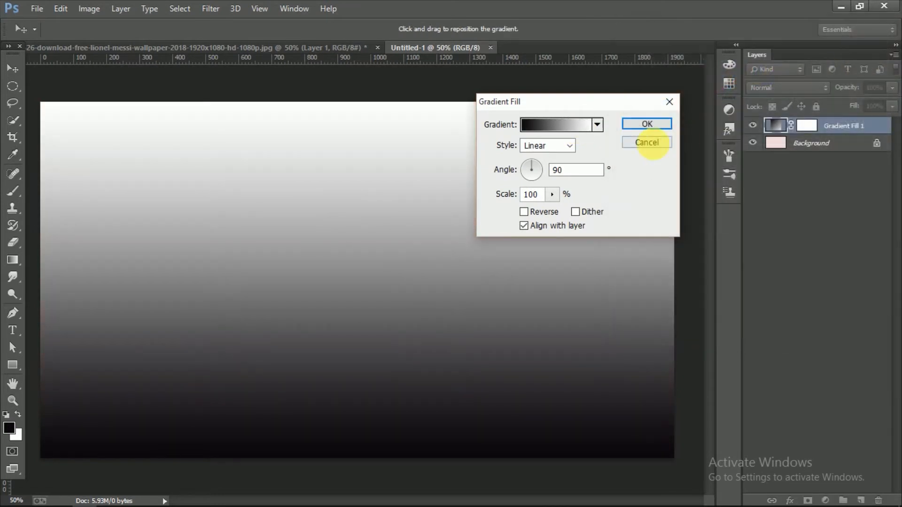
# Make the gradient fill radial and reversed with a scale of 476%, and apply it
pyautogui.click(570, 146)
pyautogui.click(542, 169)
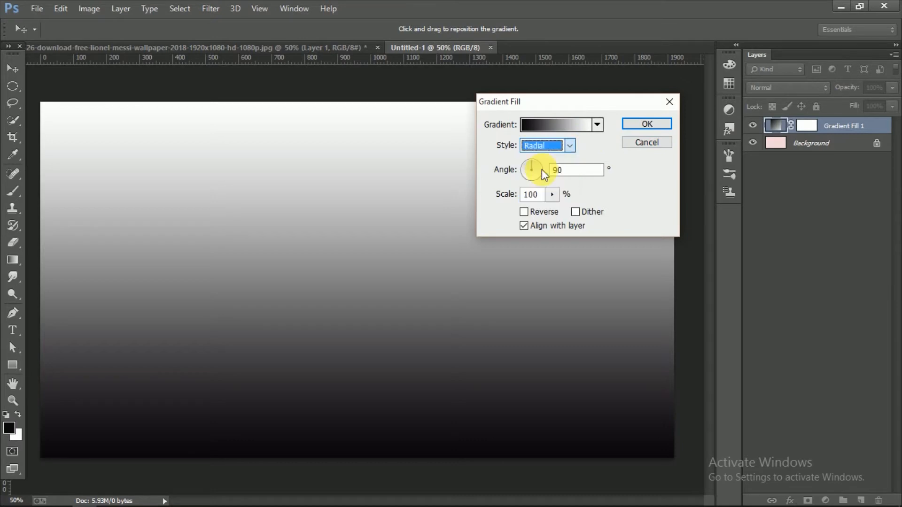
pyautogui.click(524, 212)
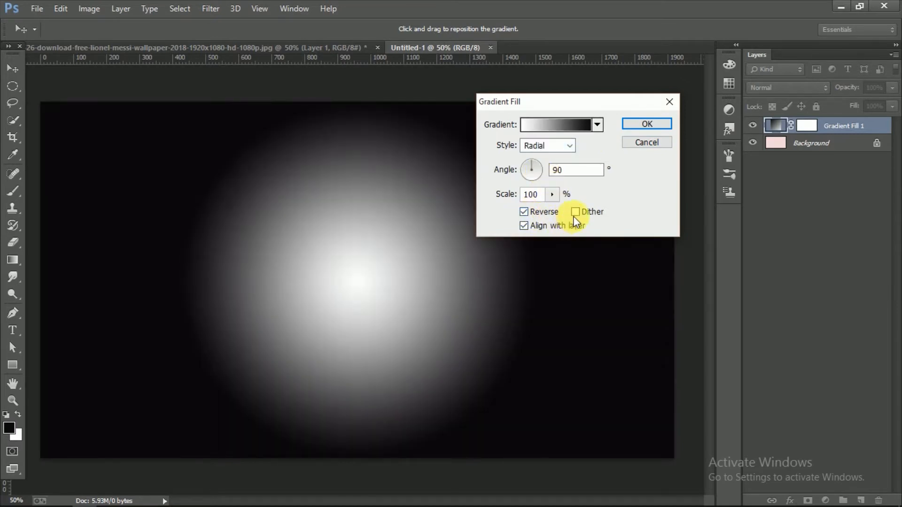
pyautogui.click(553, 194)
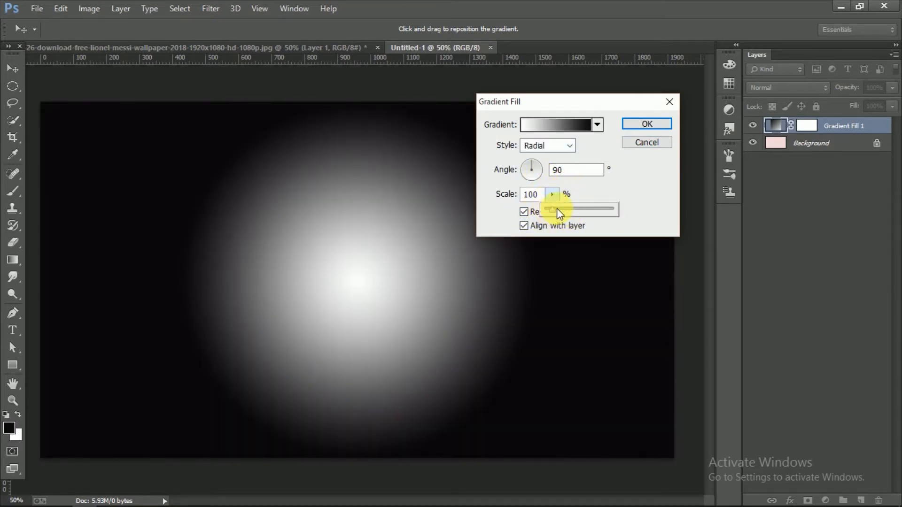
pyautogui.moveTo(586, 209)
pyautogui.mouseDown()
pyautogui.moveTo(595, 207)
pyautogui.moveTo(577, 209)
pyautogui.mouseUp()
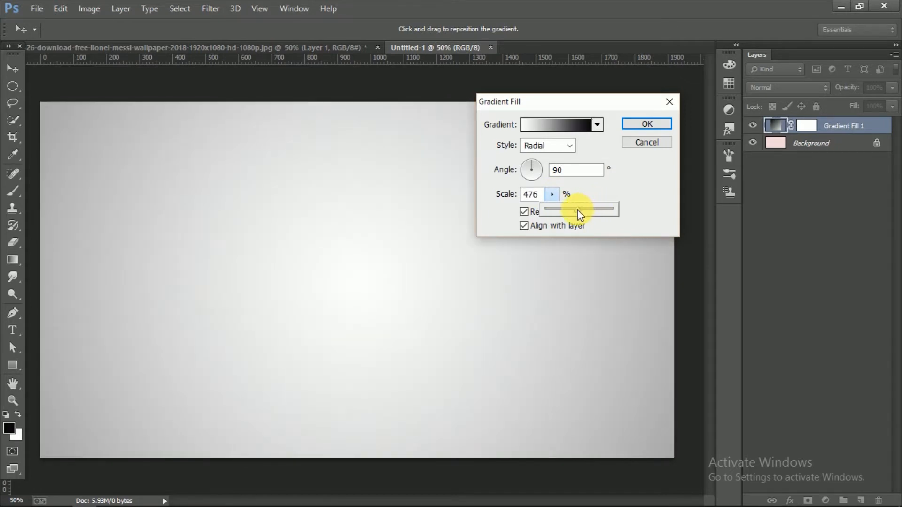
pyautogui.click(641, 124)
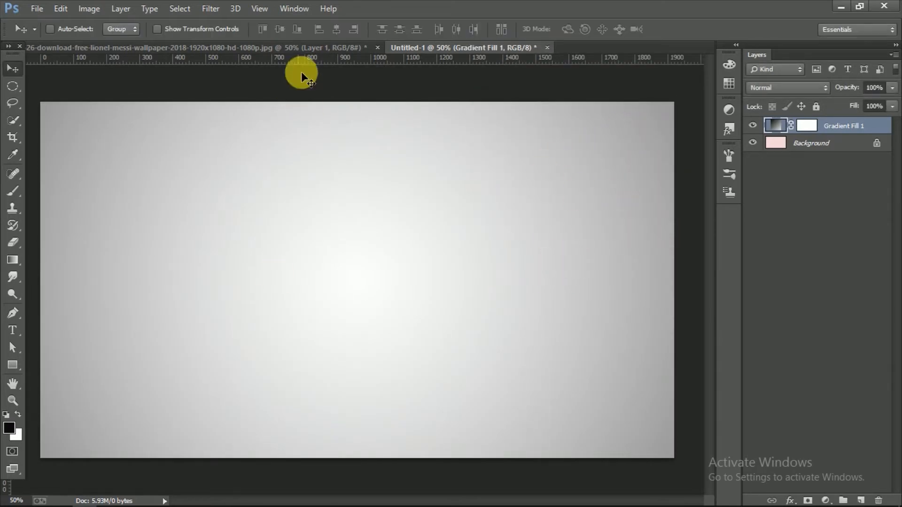
# Copy the black stencil head layer from the photo document into the Untitled-1 document above the gradient fill
pyautogui.click(317, 48)
pyautogui.moveTo(343, 241); pyautogui.dragTo(332, 258)
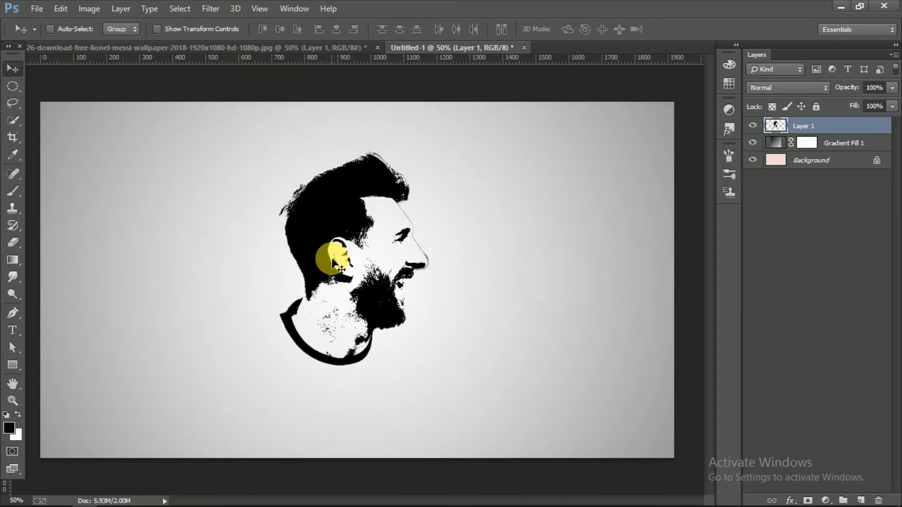
# Scale the head to about 130% of its size and position it near the upper middle of the canvas
pyautogui.hotkey('ctrl', 't')
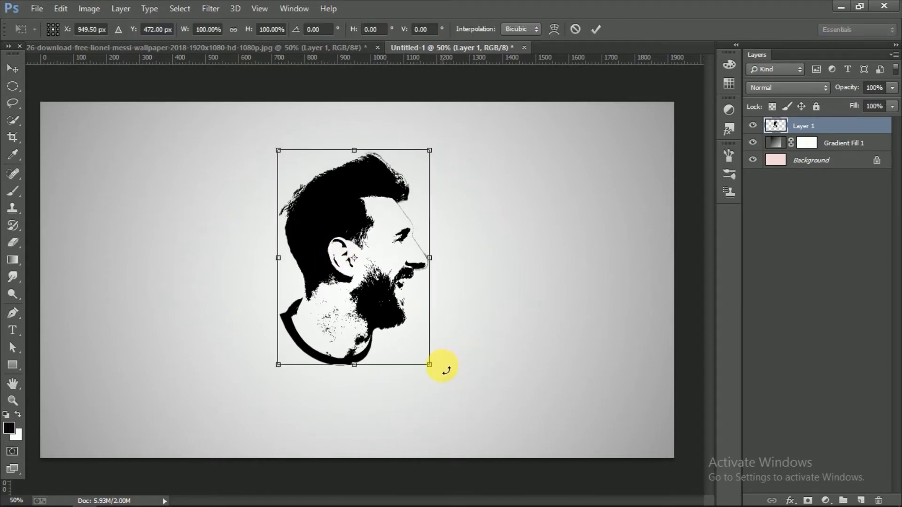
pyautogui.moveTo(432, 367); pyautogui.dragTo(465, 415)
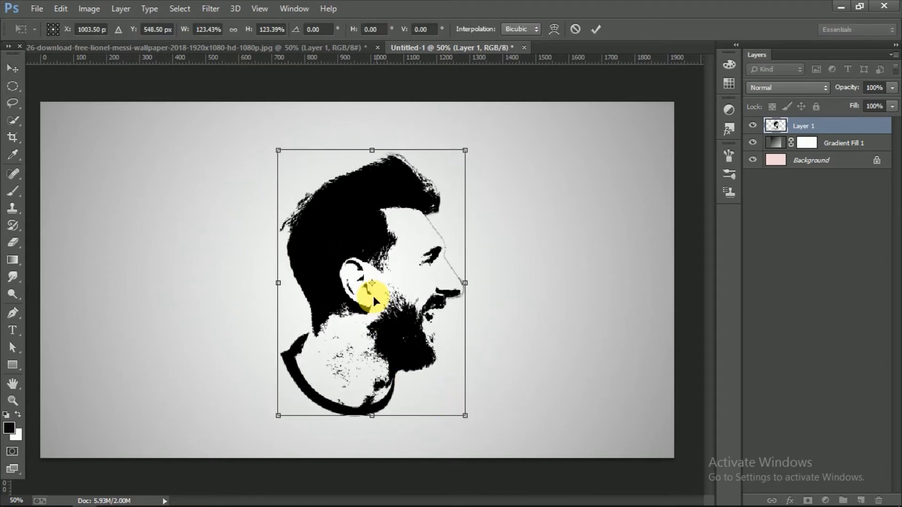
pyautogui.moveTo(373, 296); pyautogui.dragTo(352, 261)
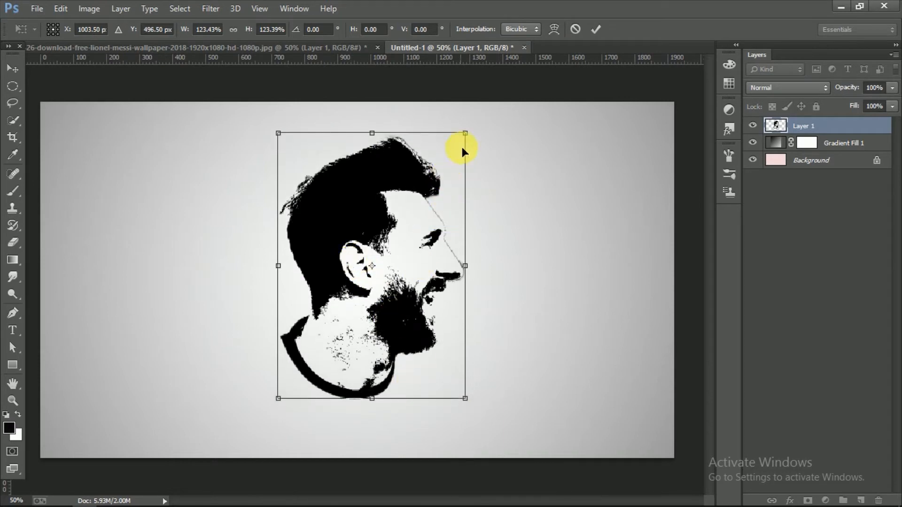
pyautogui.moveTo(473, 136); pyautogui.dragTo(471, 121)
pyautogui.moveTo(334, 215); pyautogui.dragTo(356, 215)
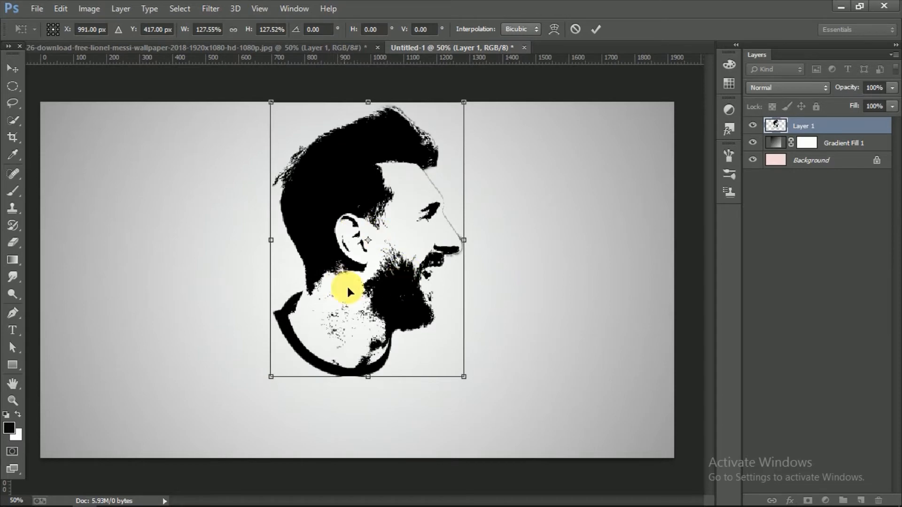
pyautogui.moveTo(465, 379); pyautogui.dragTo(468, 382)
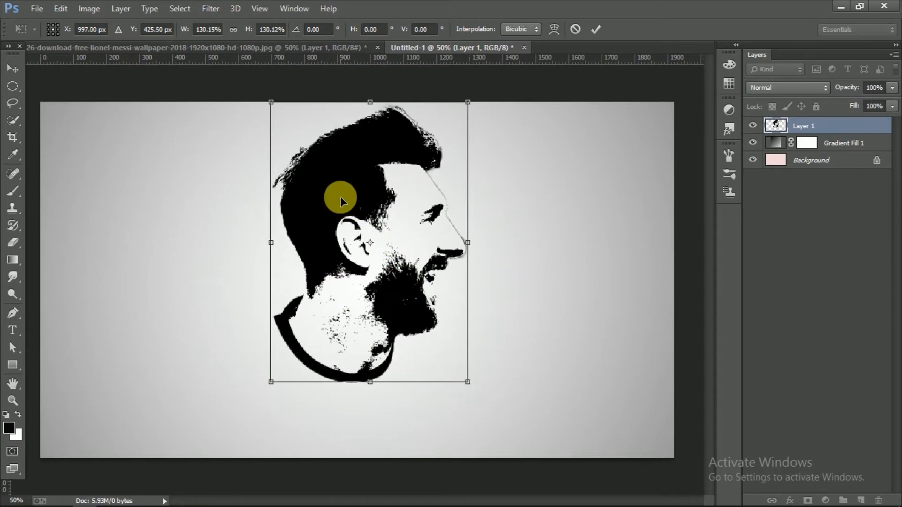
pyautogui.moveTo(340, 197); pyautogui.dragTo(328, 201)
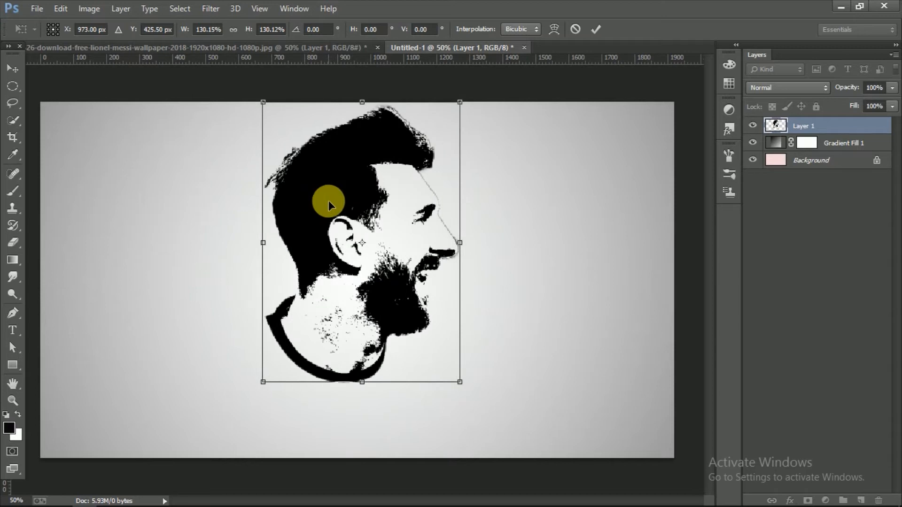
pyautogui.click(592, 30)
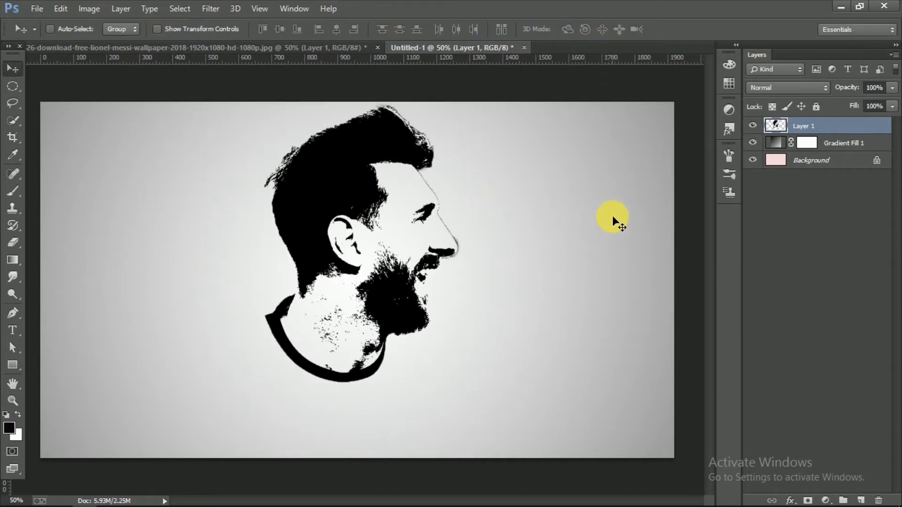
pyautogui.moveTo(368, 258); pyautogui.dragTo(371, 261)
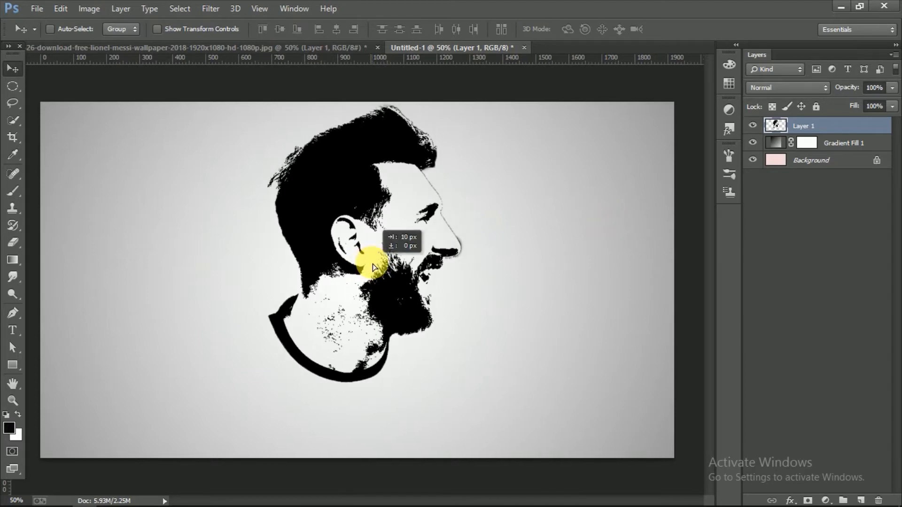
# Add a Gradient Overlay to the head layer using the Violet, Orange preset
pyautogui.doubleClick(841, 135)
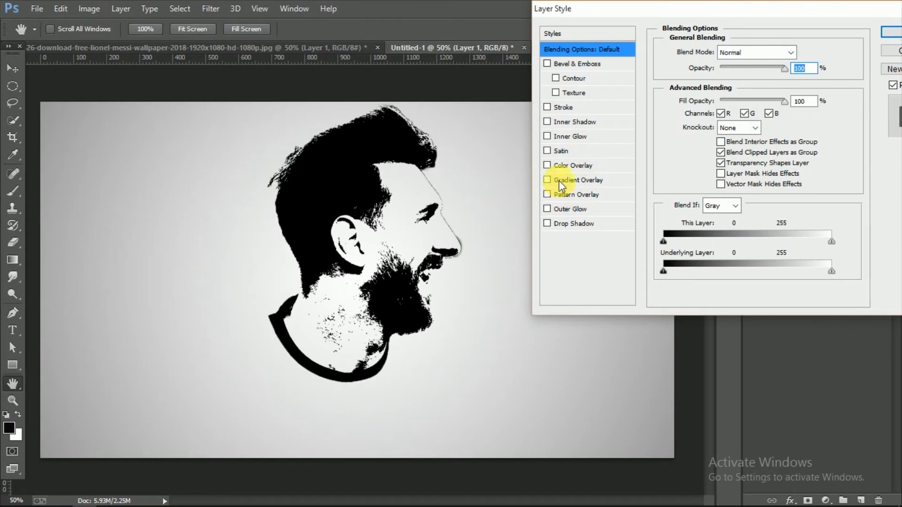
pyautogui.click(562, 183)
pyautogui.click(749, 83)
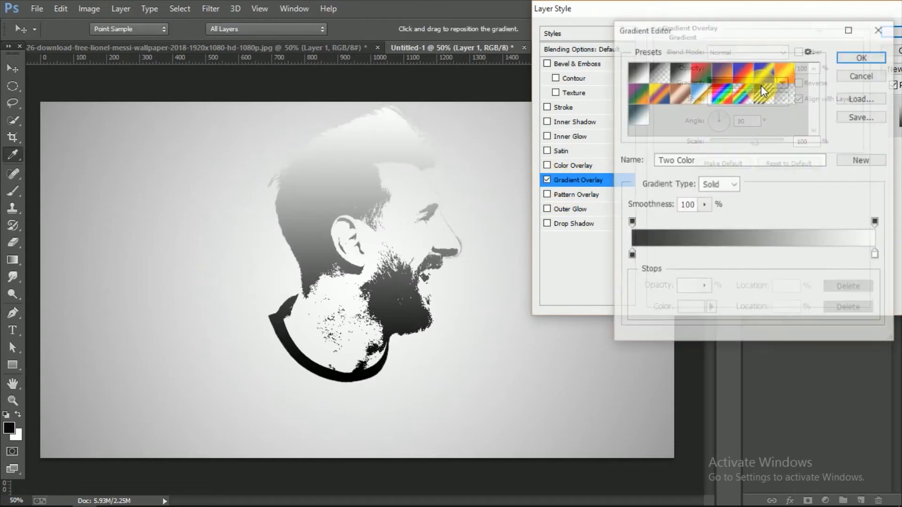
pyautogui.click(731, 77)
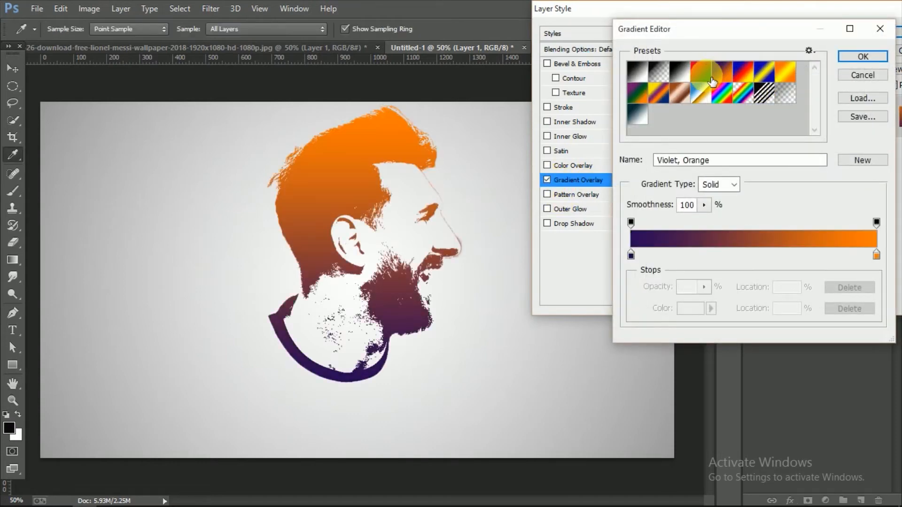
# Try other gradient presets such as Orange, Yellow, Orange and Violet, Green, Orange on the head, then reselect Violet, Orange
pyautogui.click(707, 76)
pyautogui.click(743, 79)
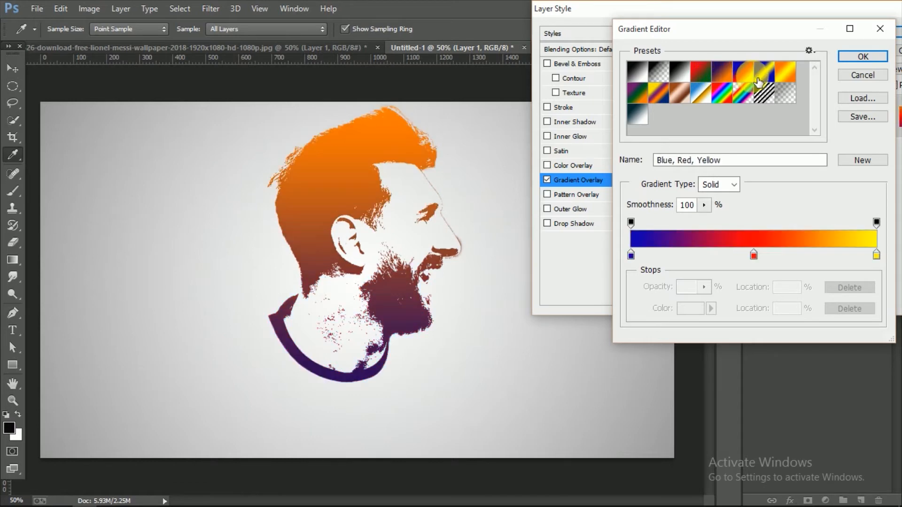
pyautogui.click(764, 78)
pyautogui.click(791, 80)
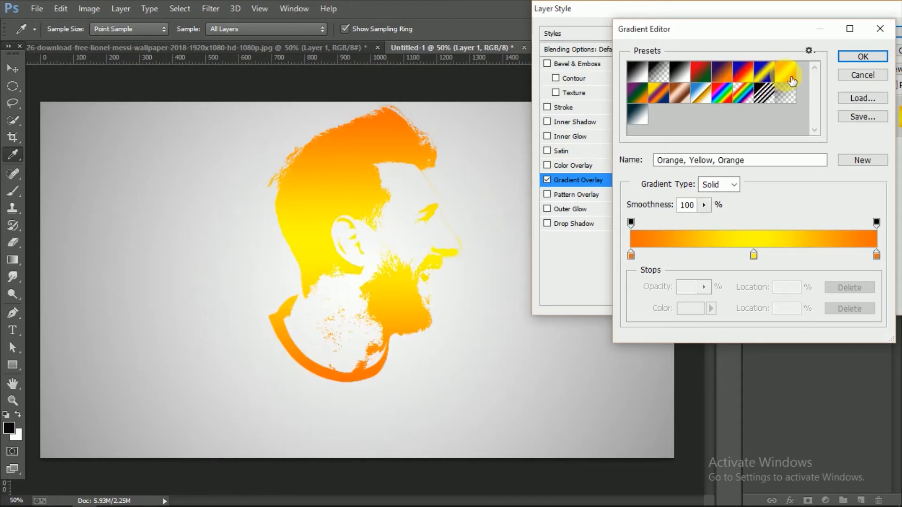
pyautogui.click(640, 100)
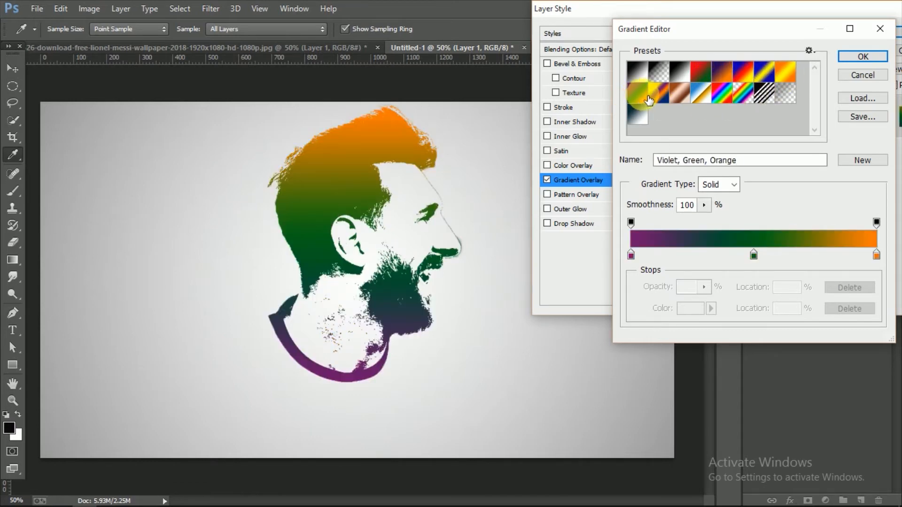
pyautogui.click(660, 97)
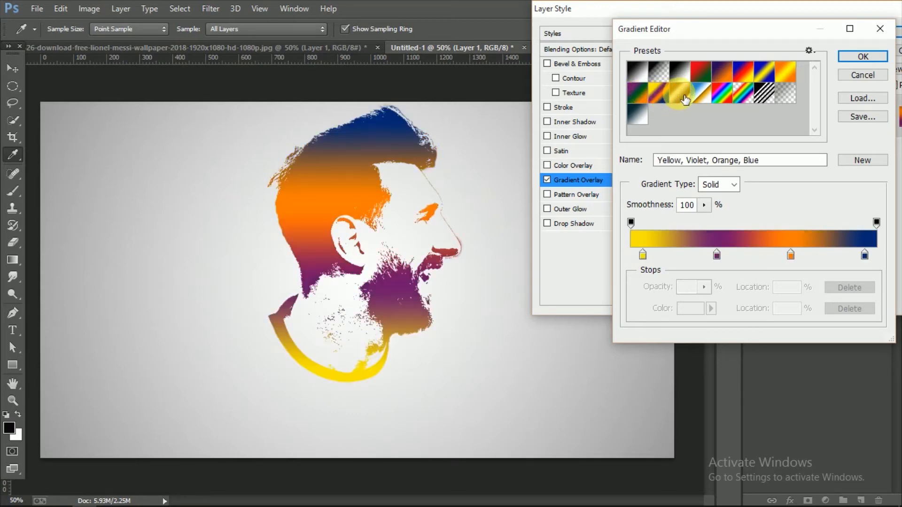
pyautogui.click(686, 98)
pyautogui.click(722, 73)
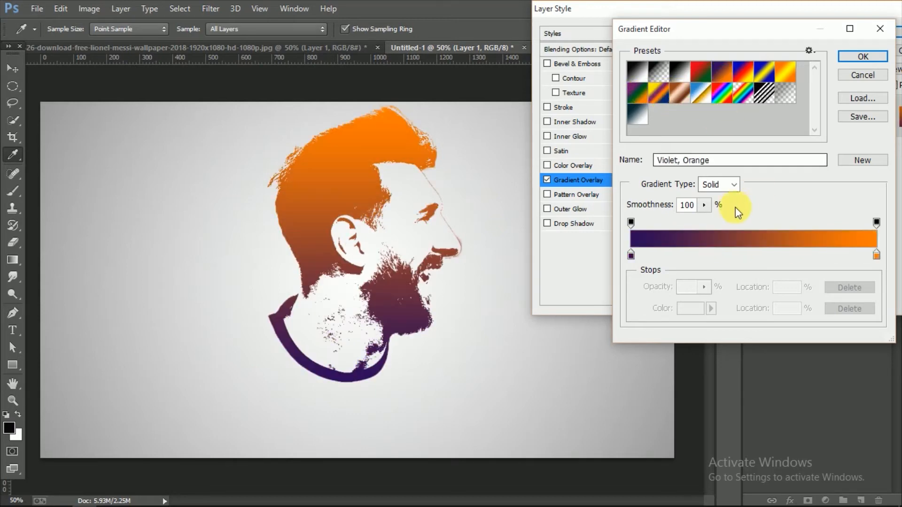
pyautogui.click(877, 255)
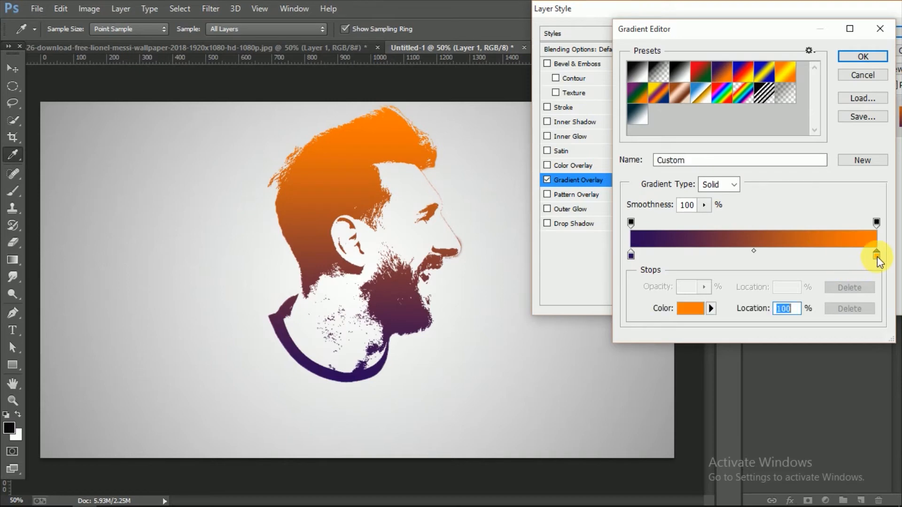
pyautogui.click(773, 256)
pyautogui.hotkey('ctrl', 'z')
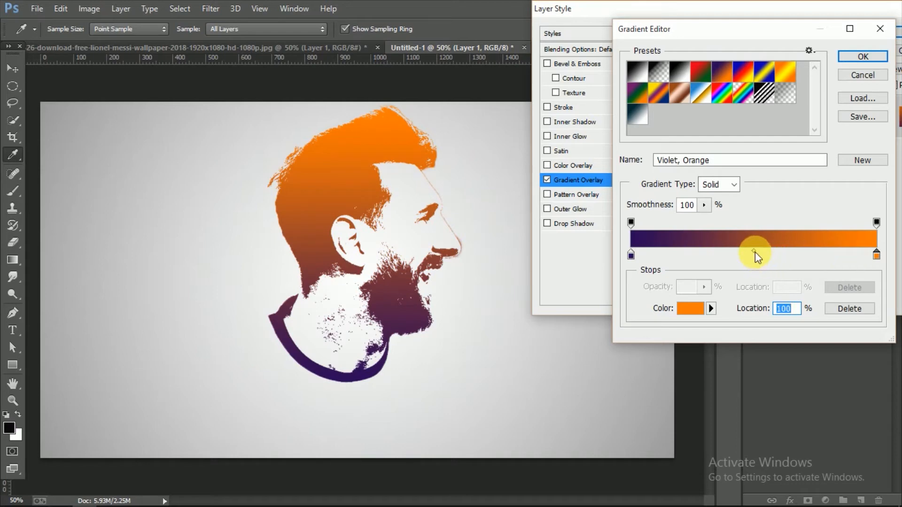
# Shift the midpoint between the violet and orange stops to 64% and accept the edited gradient
pyautogui.moveTo(755, 252); pyautogui.dragTo(794, 252)
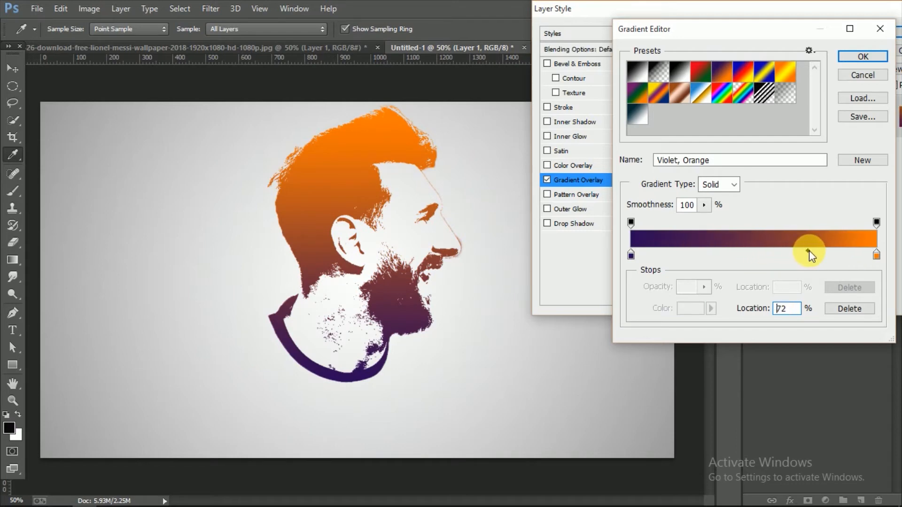
pyautogui.click(809, 250)
pyautogui.moveTo(808, 252); pyautogui.dragTo(788, 252)
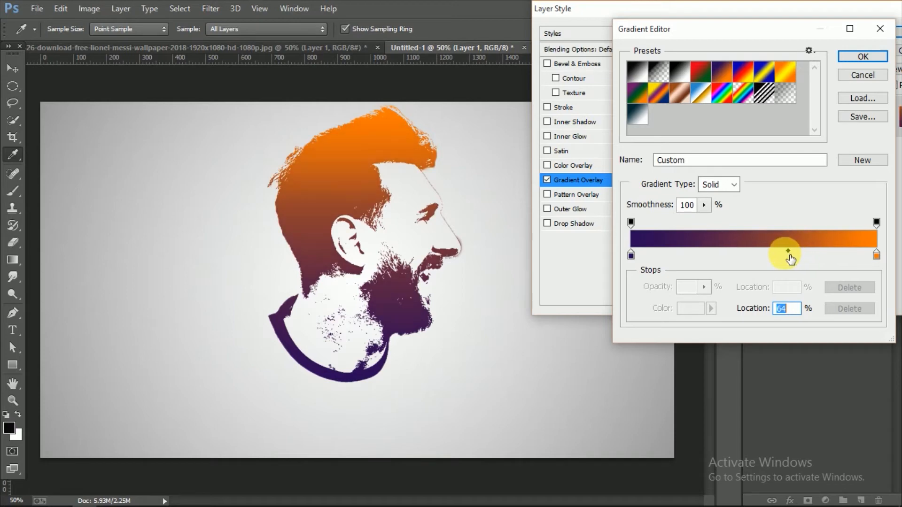
pyautogui.click(860, 56)
# Apply the gradient overlay with an angle of -81° and a scale of about 138%, and nudge the head slightly left
pyautogui.moveTo(725, 121)
pyautogui.mouseDown()
pyautogui.moveTo(737, 123)
pyautogui.moveTo(735, 135)
pyautogui.mouseUp()
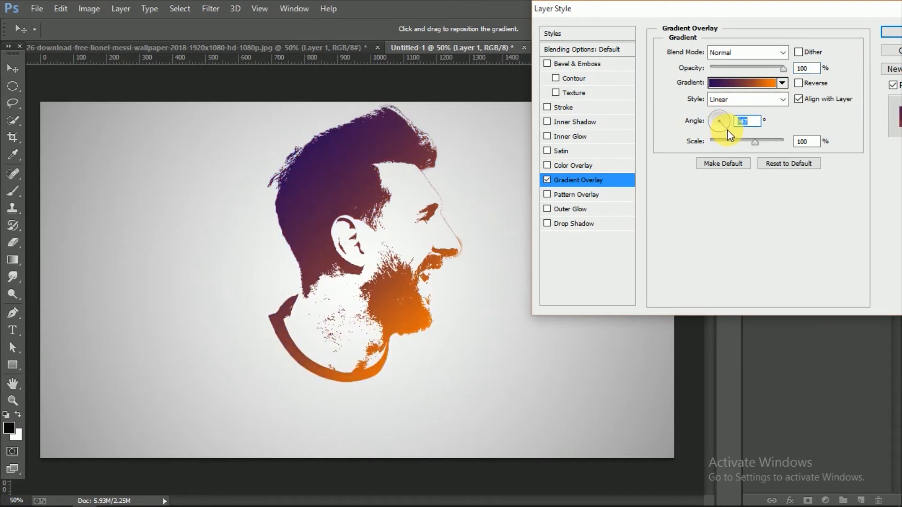
pyautogui.moveTo(726, 132); pyautogui.dragTo(773, 147)
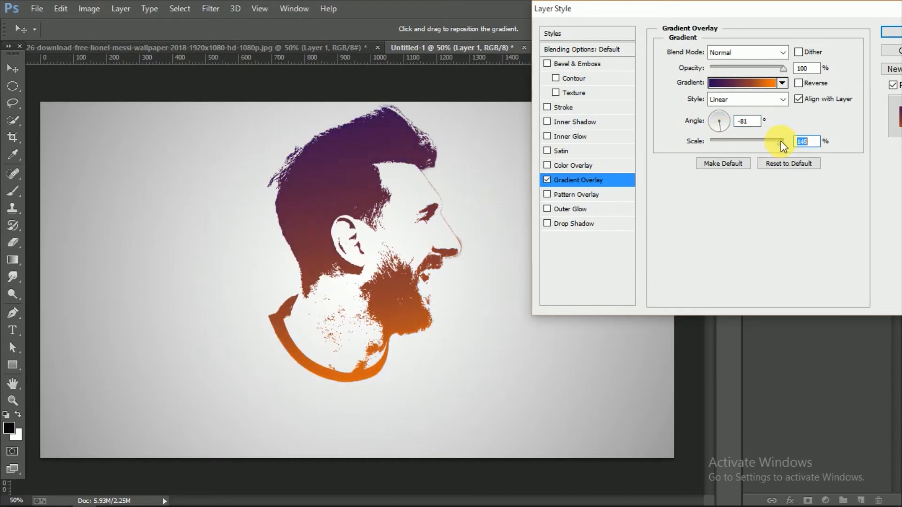
pyautogui.moveTo(780, 141); pyautogui.dragTo(776, 142)
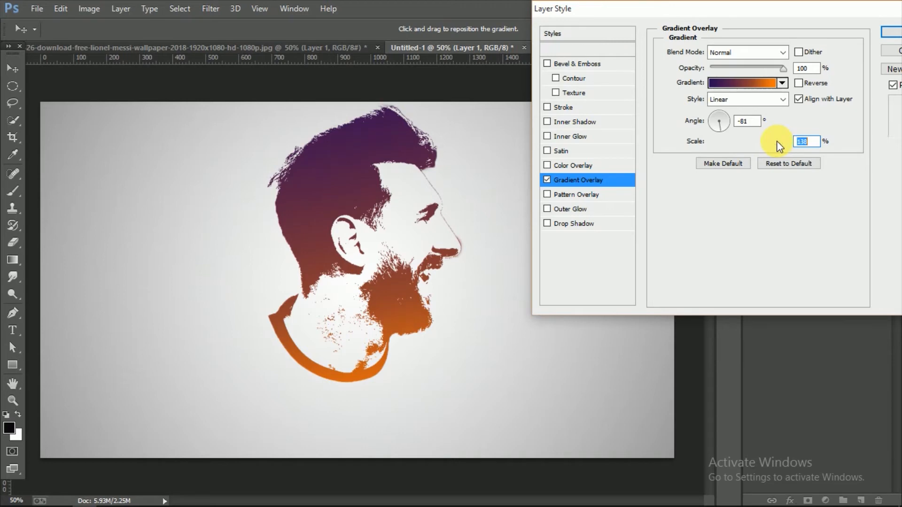
pyautogui.click(889, 40)
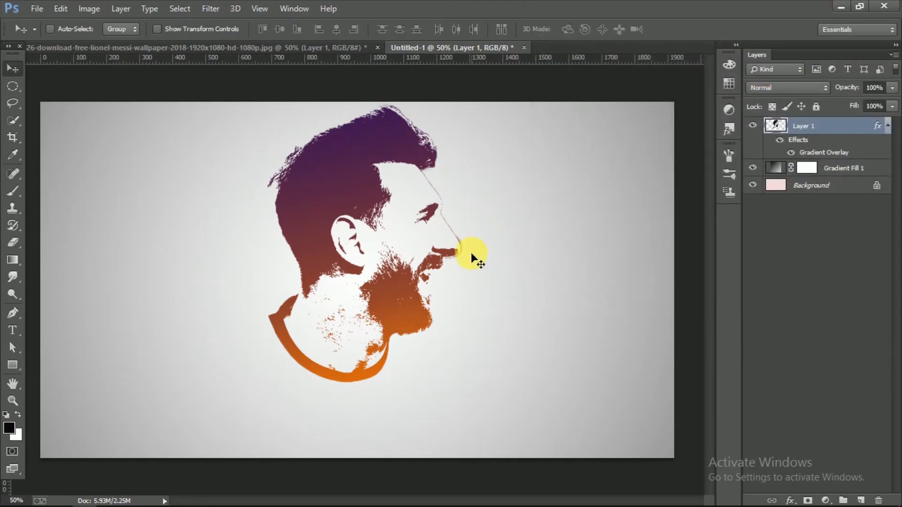
pyautogui.moveTo(379, 234)
pyautogui.mouseDown()
pyautogui.moveTo(374, 224)
pyautogui.moveTo(372, 233)
pyautogui.mouseUp()
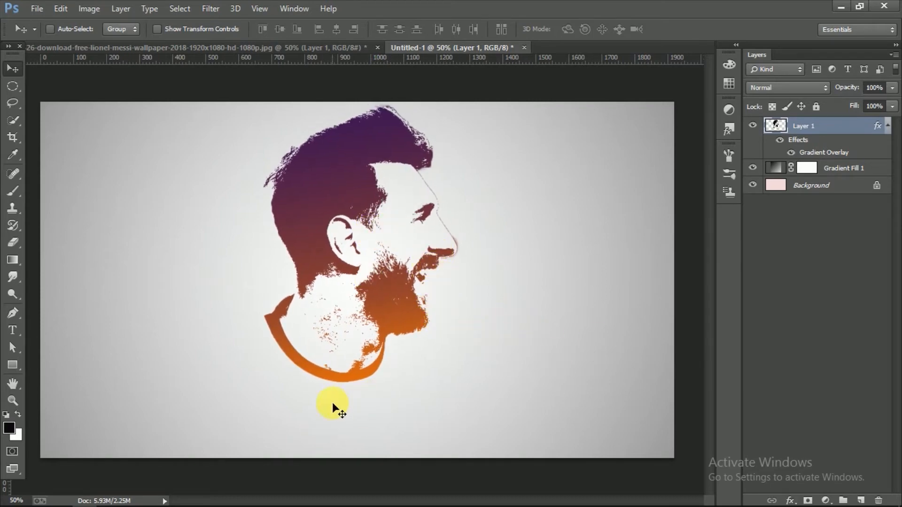
# Add the text "Lionel Messi" in black 72 pt Cooper Std Black across the lower canvas and shift it left
pyautogui.click(12, 330)
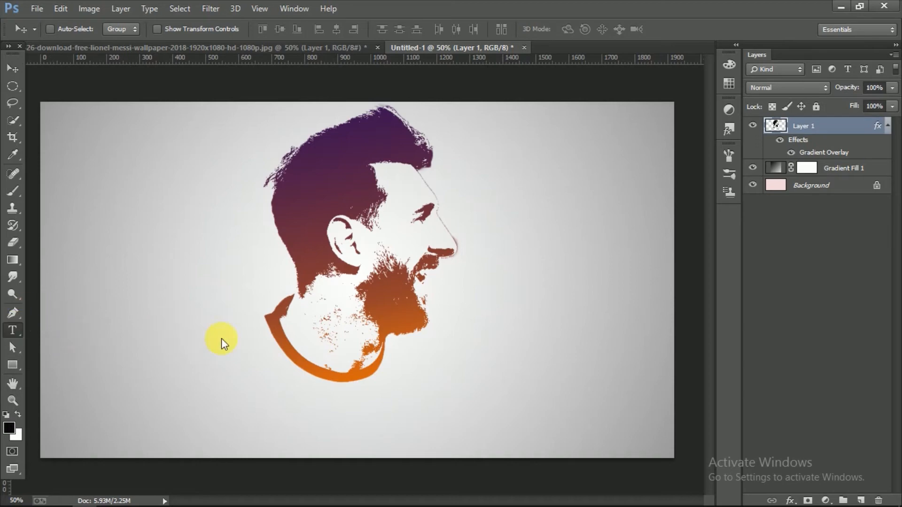
pyautogui.click(194, 436)
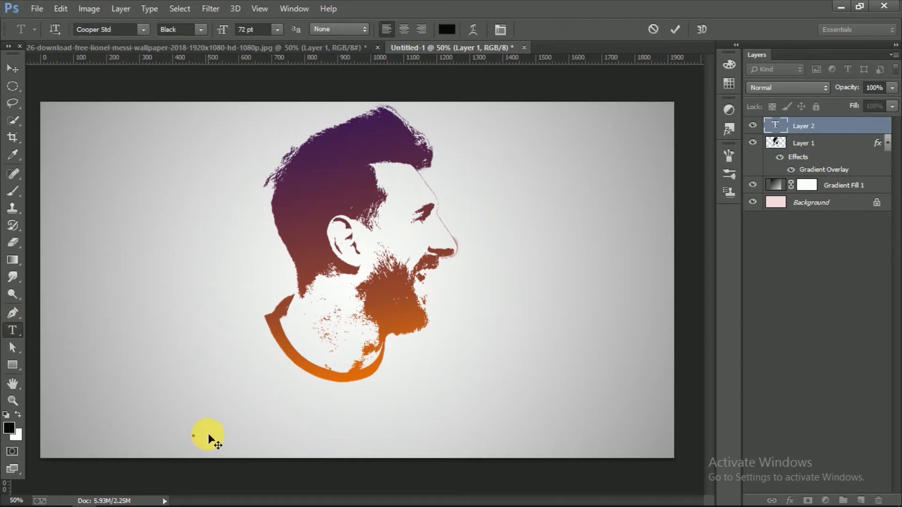
pyautogui.write('Lionel Messi')
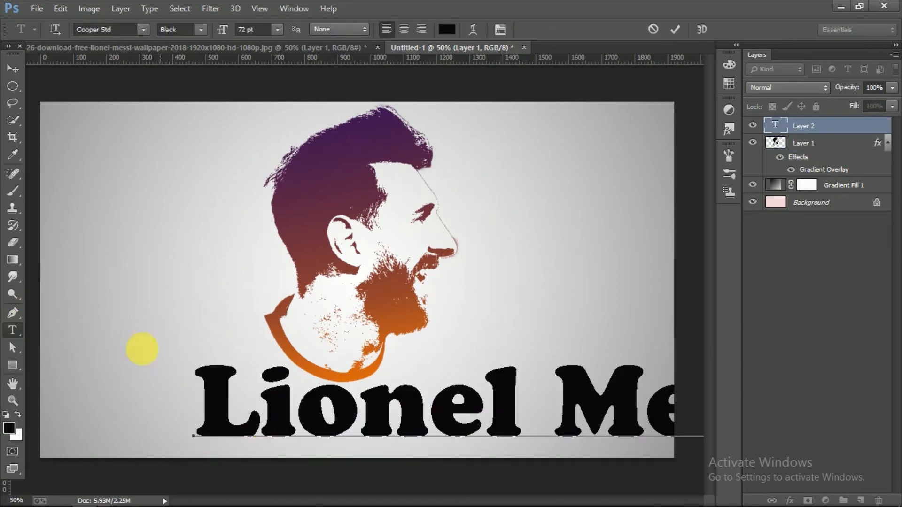
pyautogui.click(19, 69)
pyautogui.moveTo(367, 408); pyautogui.dragTo(268, 406)
# Scale the "Lionel Messi" text proportionally to about 38% and place it below the shirt collar, roughly centred under the head
pyautogui.hotkey('ctrl', 't')
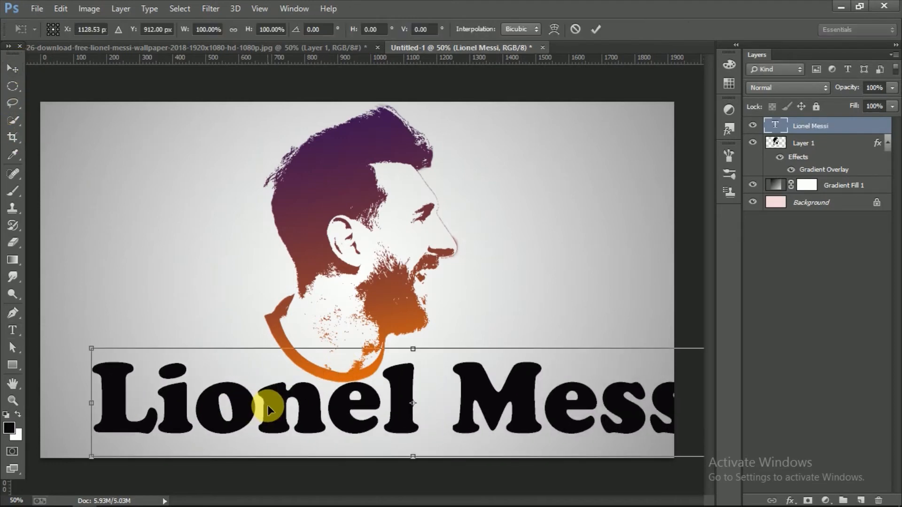
pyautogui.moveTo(286, 392); pyautogui.dragTo(208, 317)
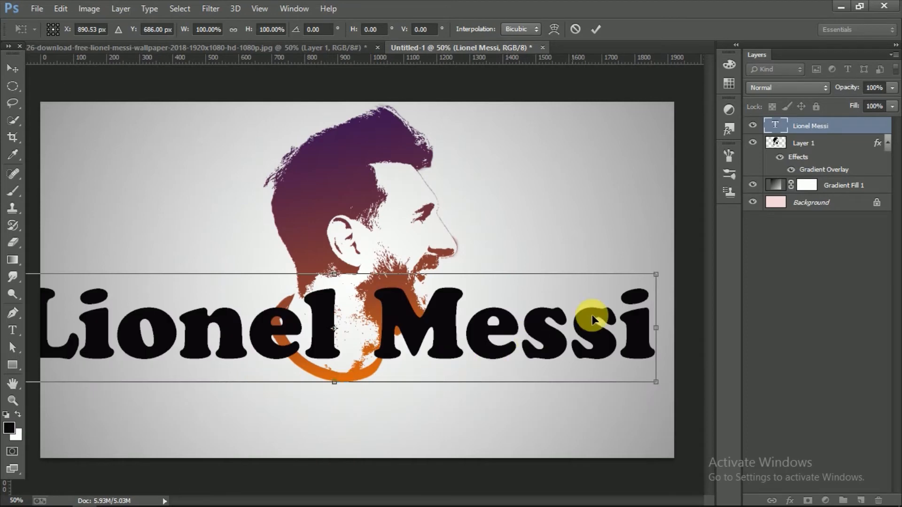
pyautogui.moveTo(662, 280); pyautogui.dragTo(352, 412)
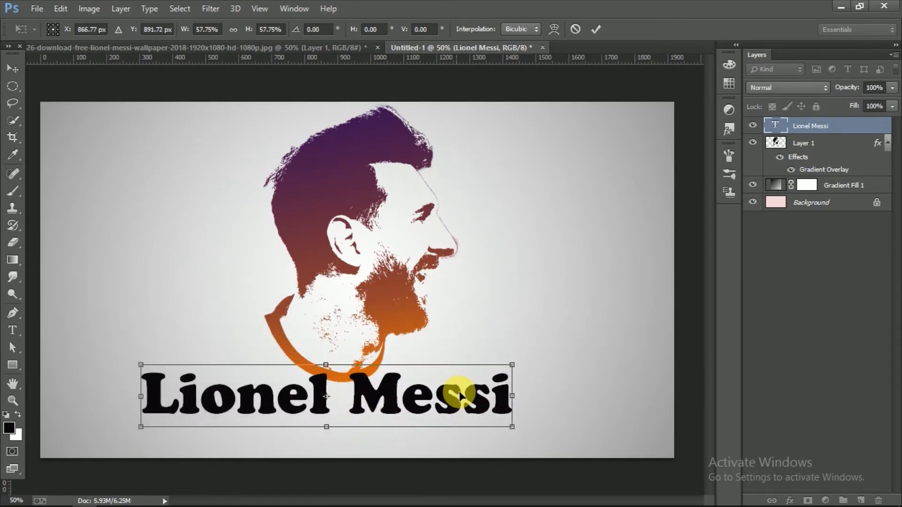
pyautogui.moveTo(502, 383); pyautogui.dragTo(467, 398)
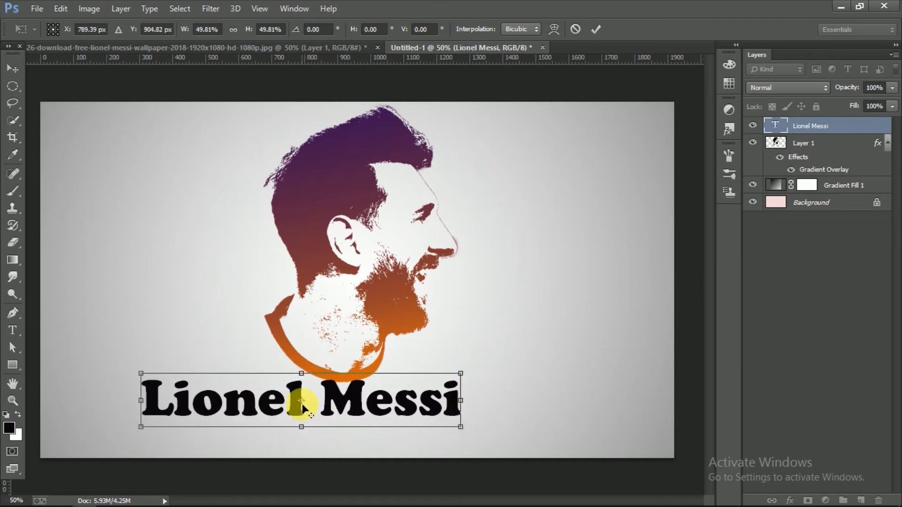
pyautogui.moveTo(299, 402); pyautogui.dragTo(420, 397)
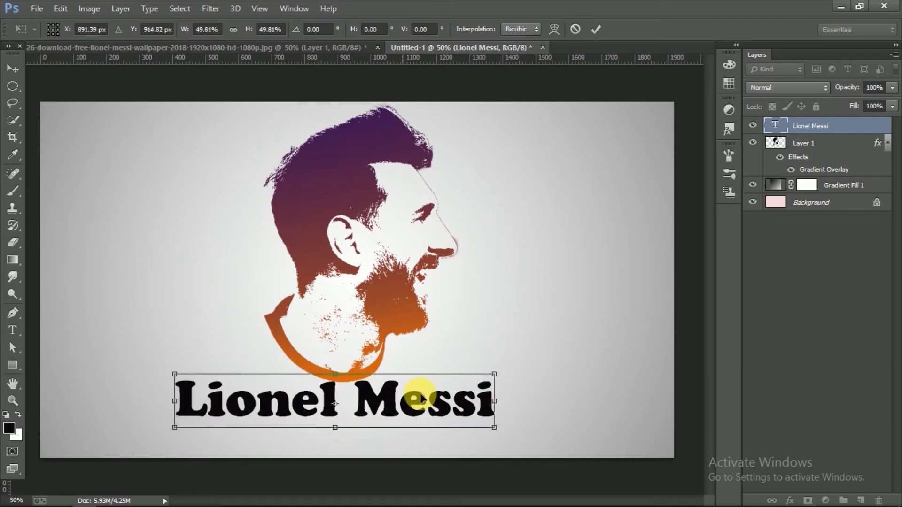
pyautogui.moveTo(502, 383); pyautogui.dragTo(474, 387)
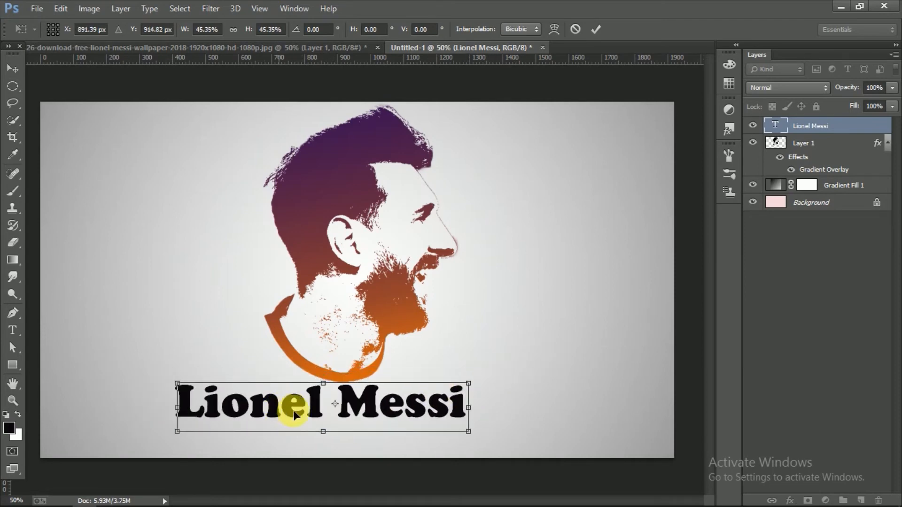
pyautogui.moveTo(292, 409); pyautogui.dragTo(294, 421)
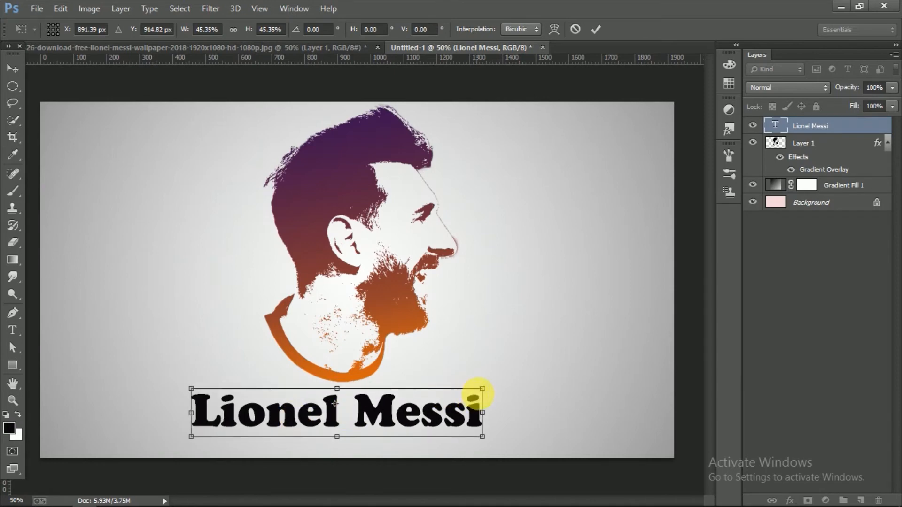
pyautogui.moveTo(479, 381); pyautogui.dragTo(445, 395)
pyautogui.moveTo(296, 416); pyautogui.dragTo(315, 433)
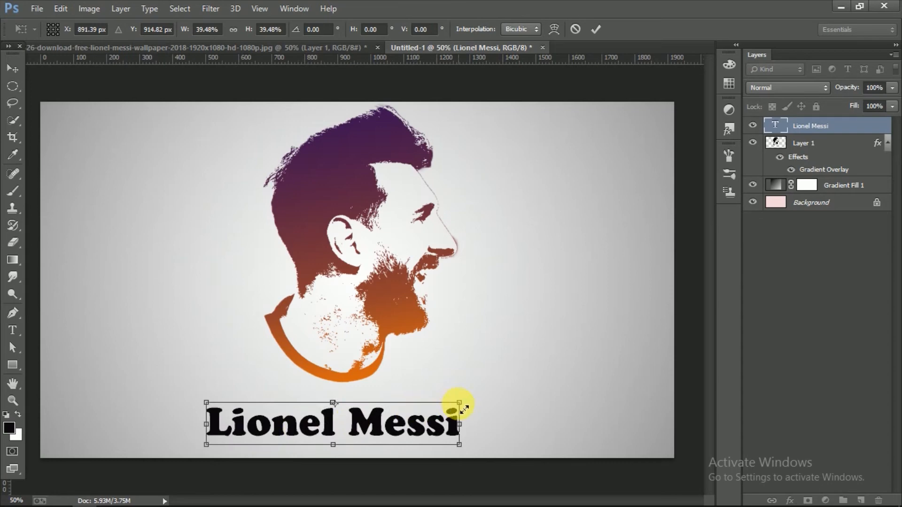
pyautogui.moveTo(464, 411); pyautogui.dragTo(449, 406)
pyautogui.moveTo(362, 424); pyautogui.dragTo(362, 425)
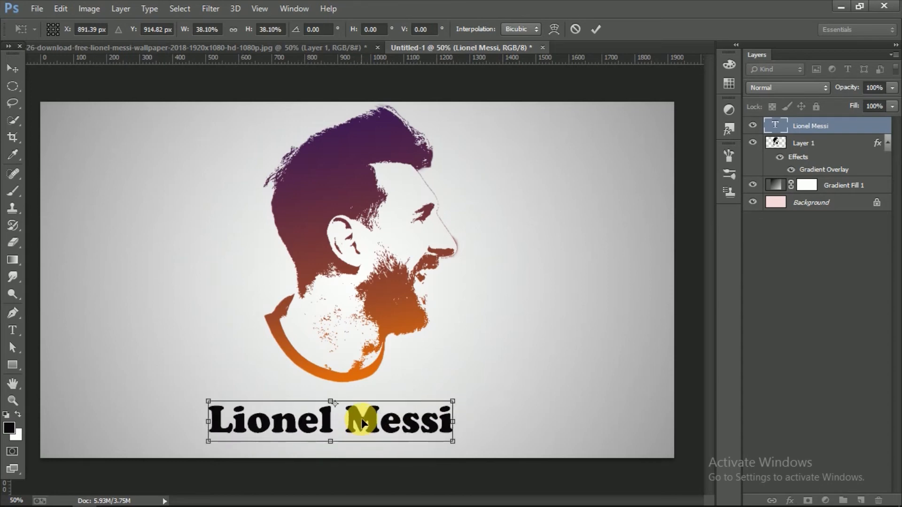
pyautogui.moveTo(361, 422); pyautogui.dragTo(361, 419)
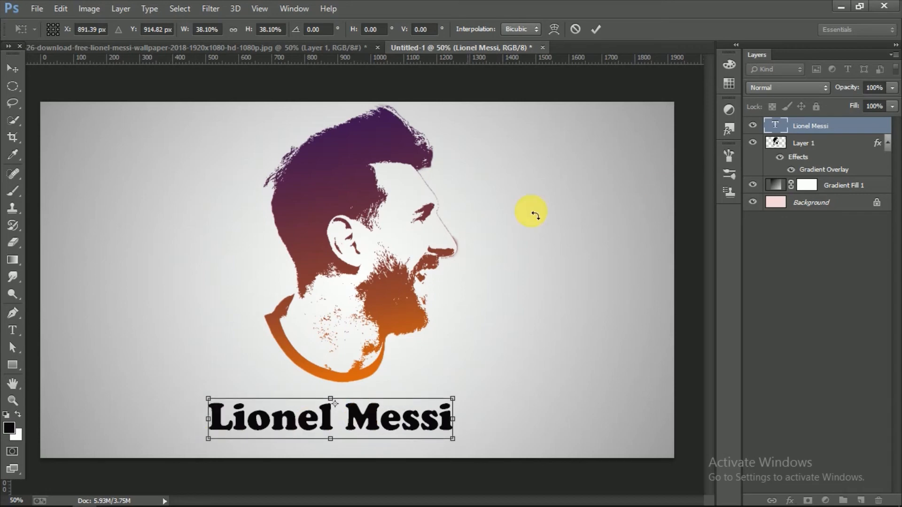
pyautogui.click(591, 34)
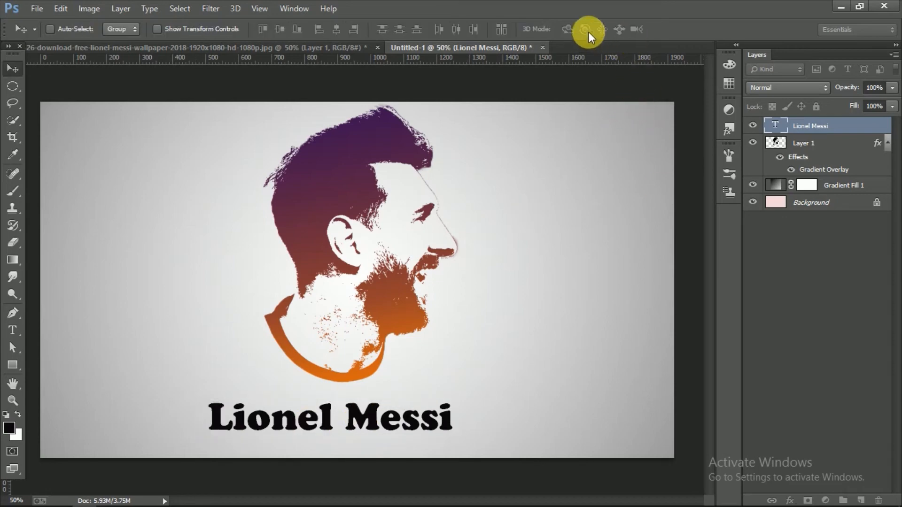
# Change the caption's font style to Black Italic and shift the text slightly right under the head
pyautogui.click(24, 330)
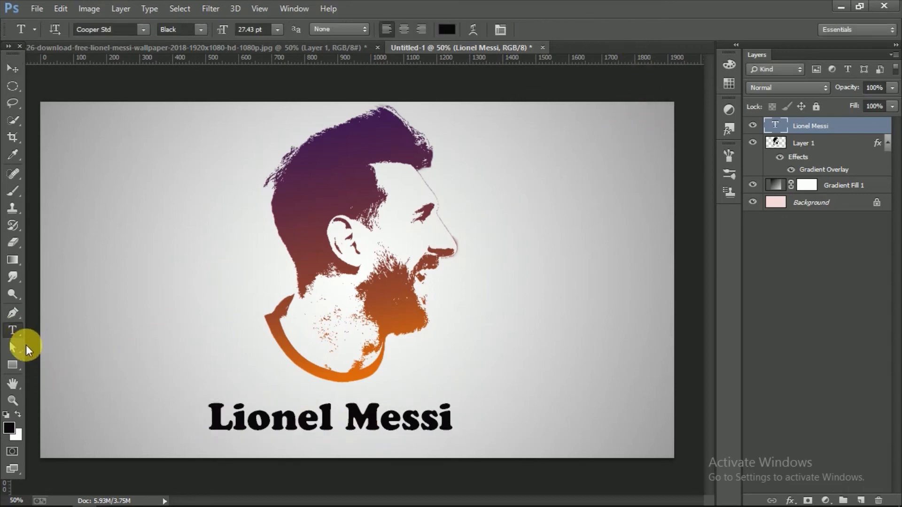
pyautogui.click(203, 30)
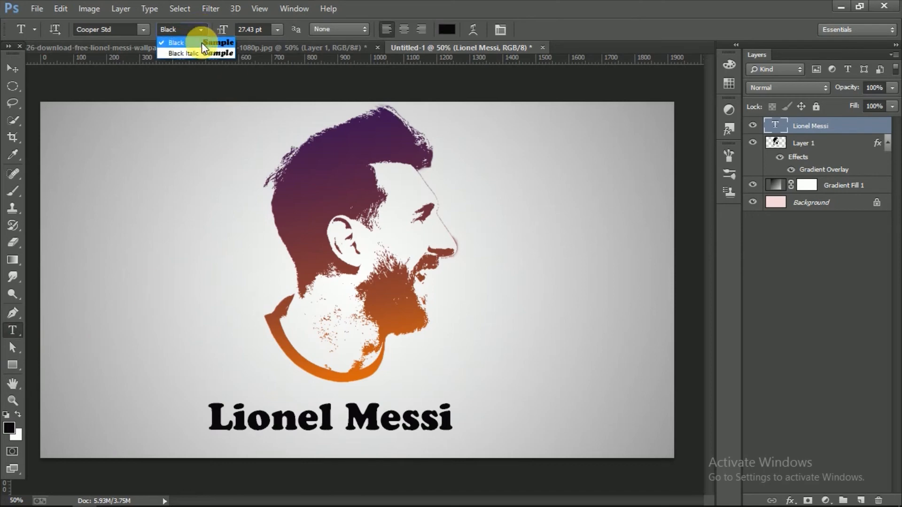
pyautogui.click(200, 53)
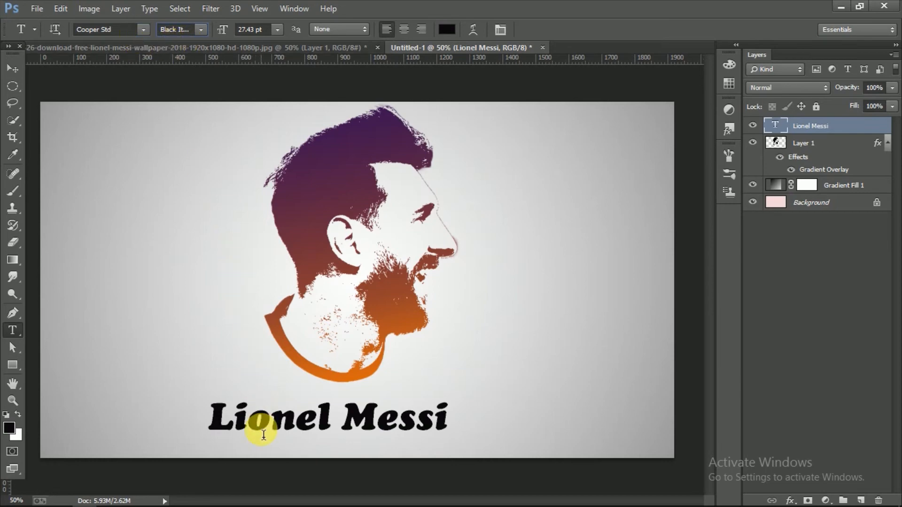
pyautogui.click(12, 69)
pyautogui.moveTo(274, 416); pyautogui.dragTo(285, 423)
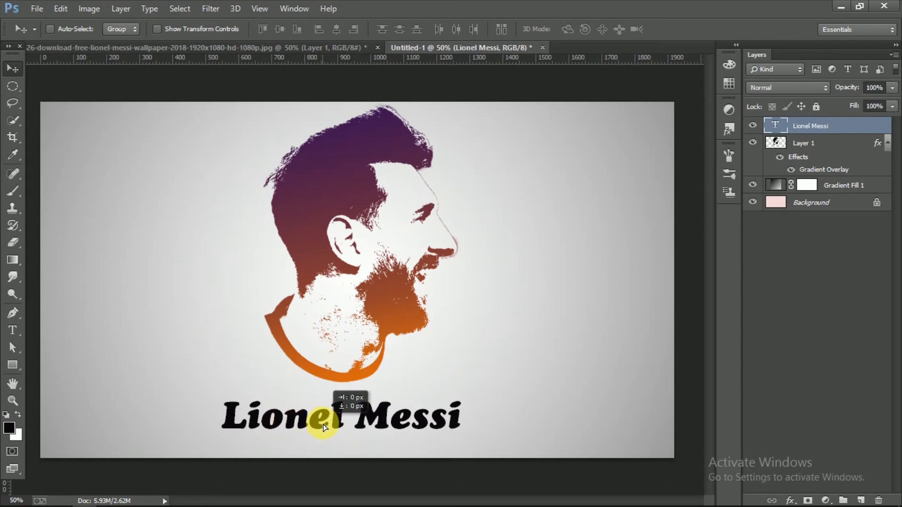
# Add a gradient overlay to the caption, trying presets such as Red, Green and Violet, Green, Orange before choosing Violet, Orange
pyautogui.doubleClick(848, 135)
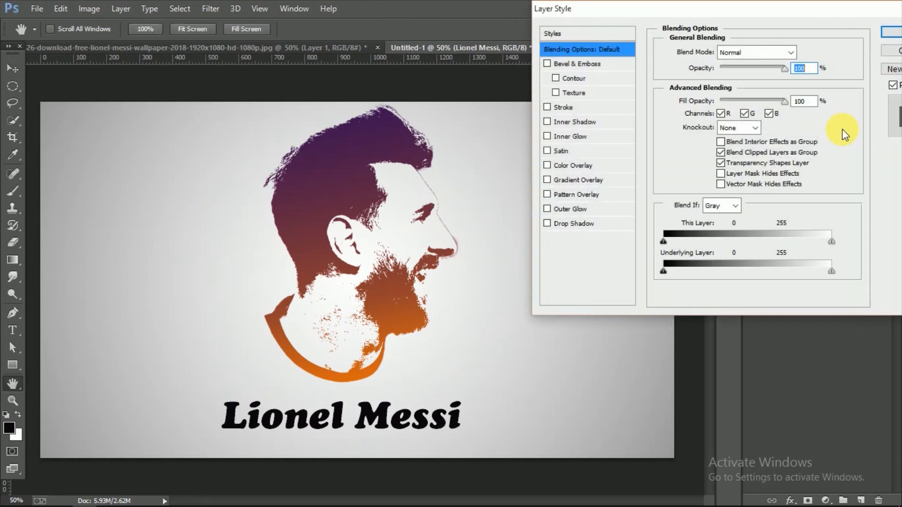
pyautogui.click(549, 182)
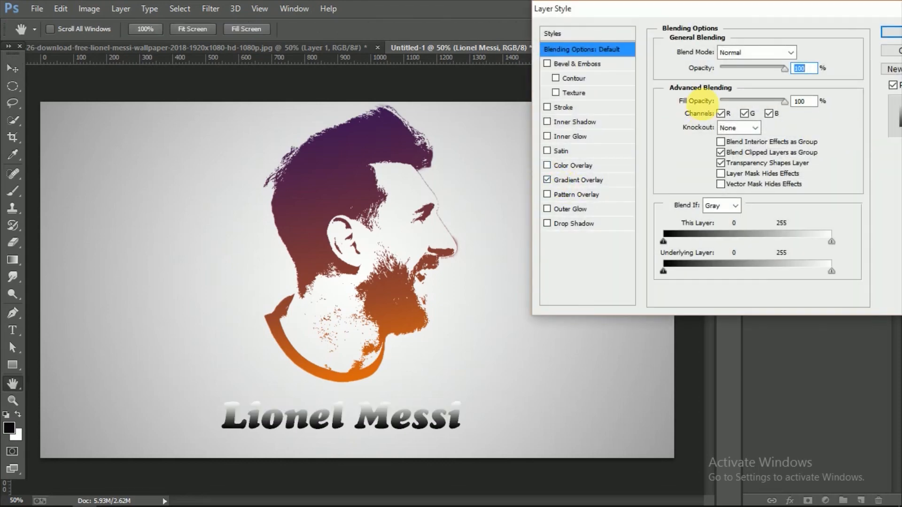
pyautogui.click(592, 182)
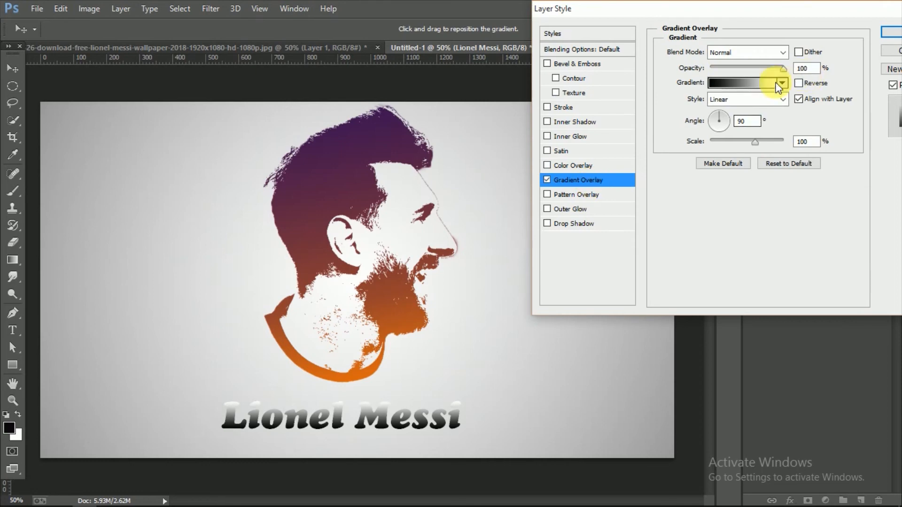
pyautogui.click(760, 84)
pyautogui.click(702, 77)
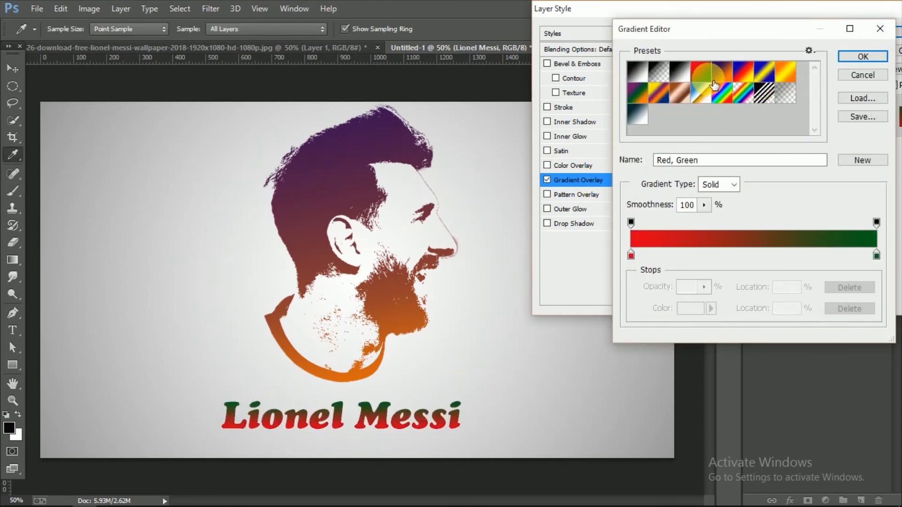
pyautogui.click(725, 73)
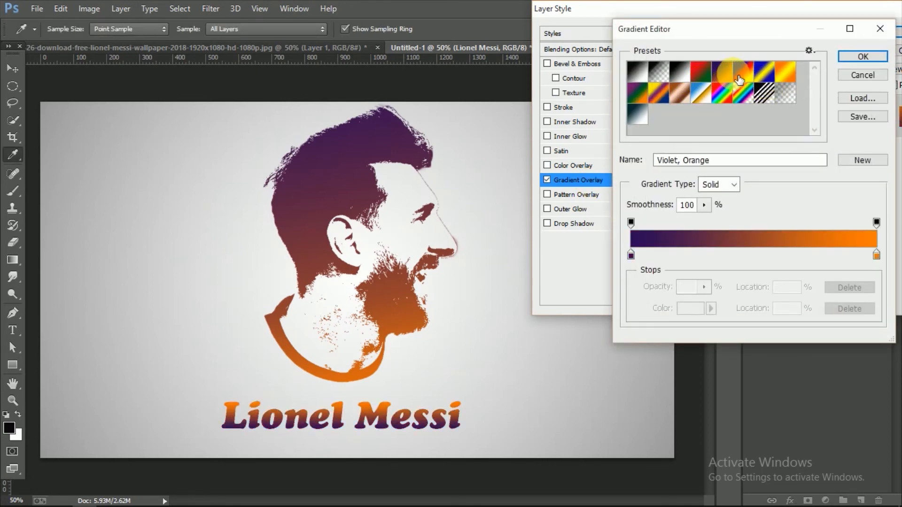
pyautogui.click(749, 78)
pyautogui.click(646, 103)
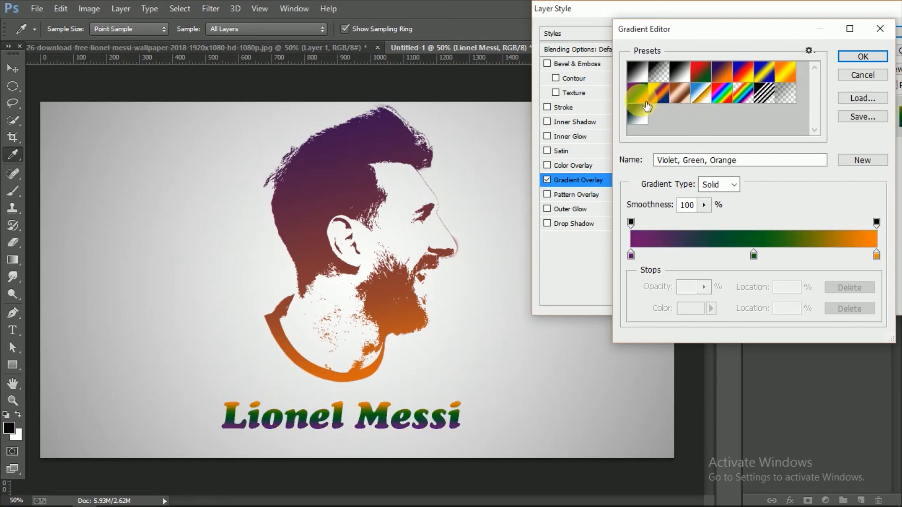
pyautogui.click(726, 73)
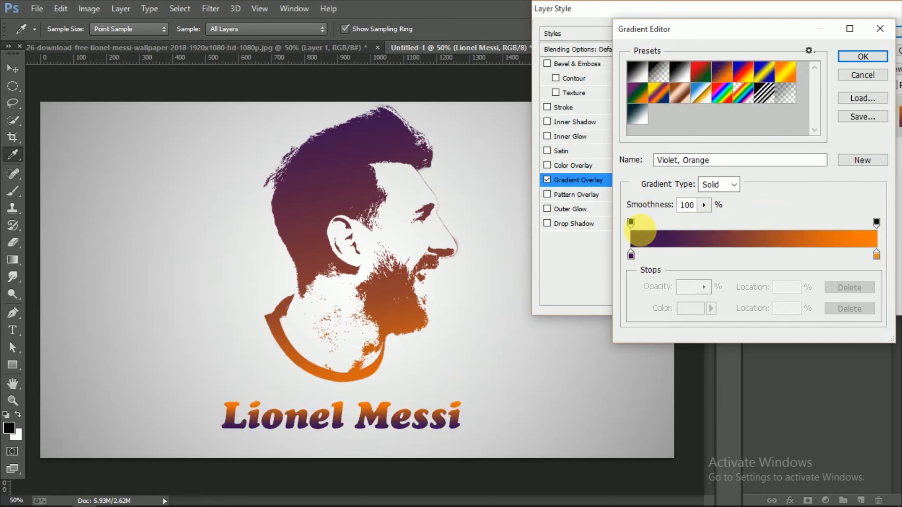
# Add a second violet colour stop near the gradient's middle, set the midpoint between the violet stops to 33%, and accept the gradient
pyautogui.click(631, 255)
pyautogui.moveTo(749, 255)
pyautogui.mouseDown()
pyautogui.moveTo(782, 256)
pyautogui.moveTo(756, 256)
pyautogui.mouseUp()
pyautogui.moveTo(694, 251); pyautogui.dragTo(674, 250)
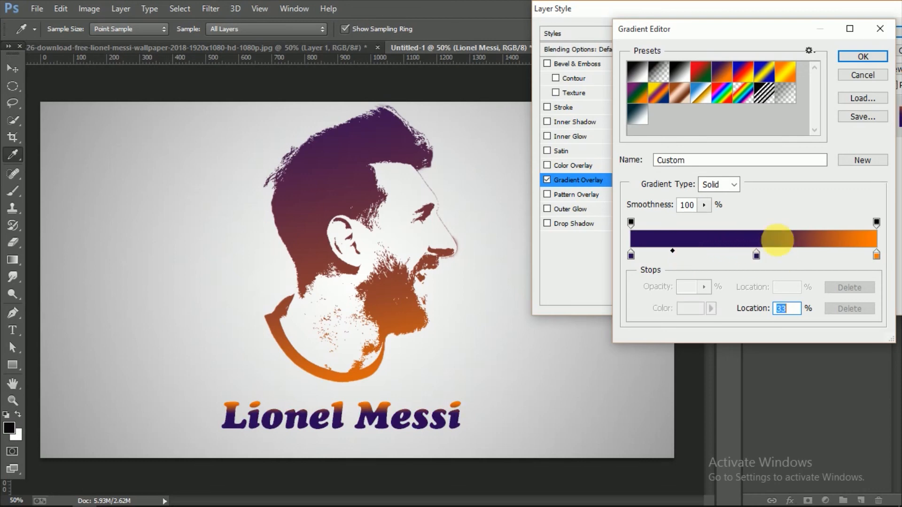
pyautogui.click(864, 57)
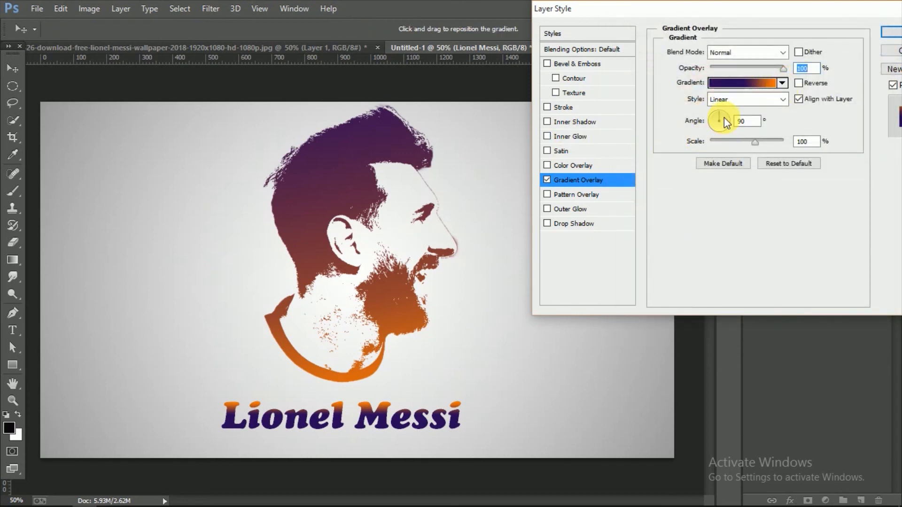
# Set the caption's gradient overlay angle to -75° and its scale to about 112%, and apply the layer style
pyautogui.moveTo(735, 114); pyautogui.dragTo(720, 131)
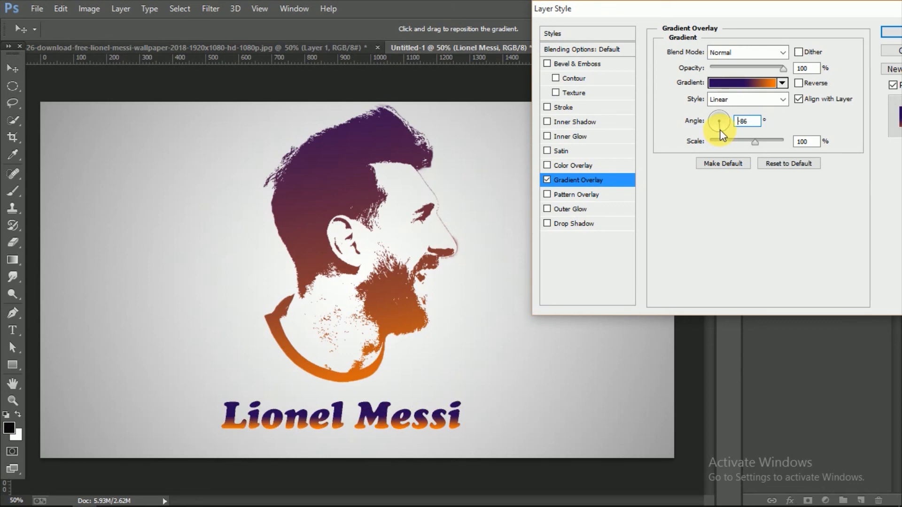
pyautogui.click(724, 128)
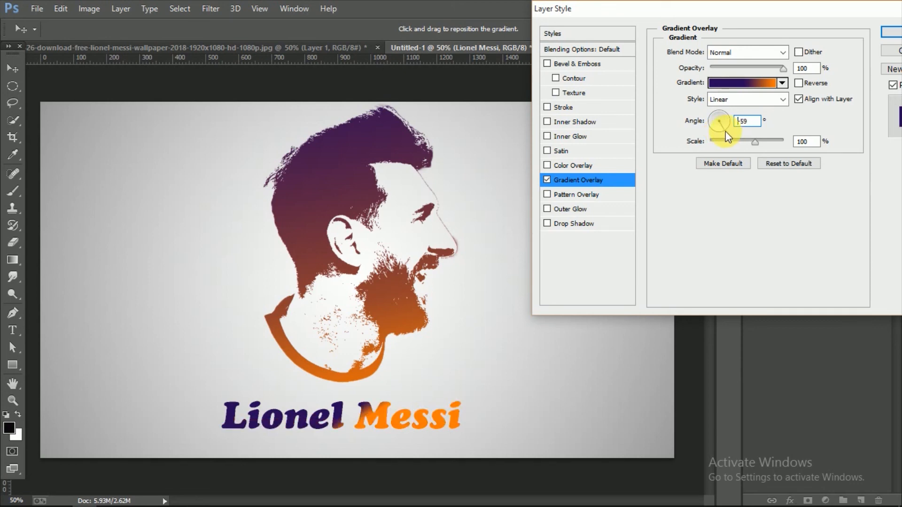
pyautogui.moveTo(755, 142); pyautogui.dragTo(783, 142)
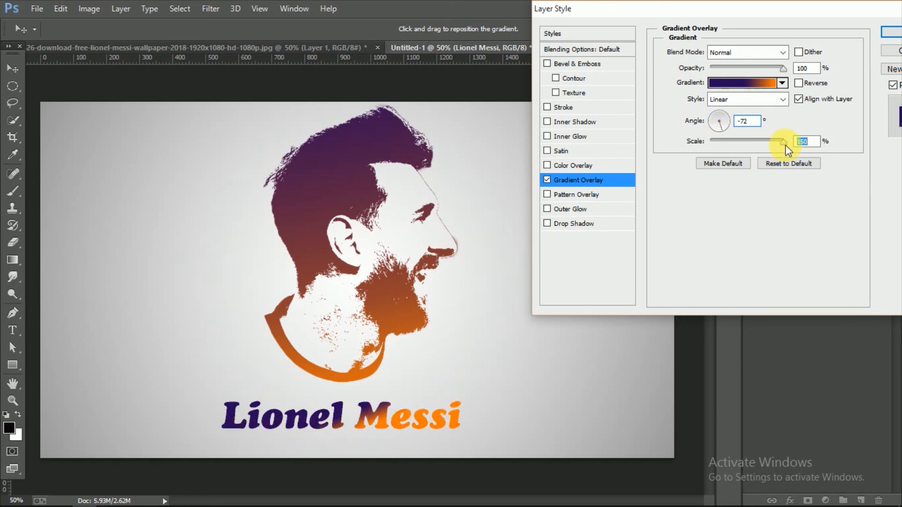
pyautogui.click(720, 133)
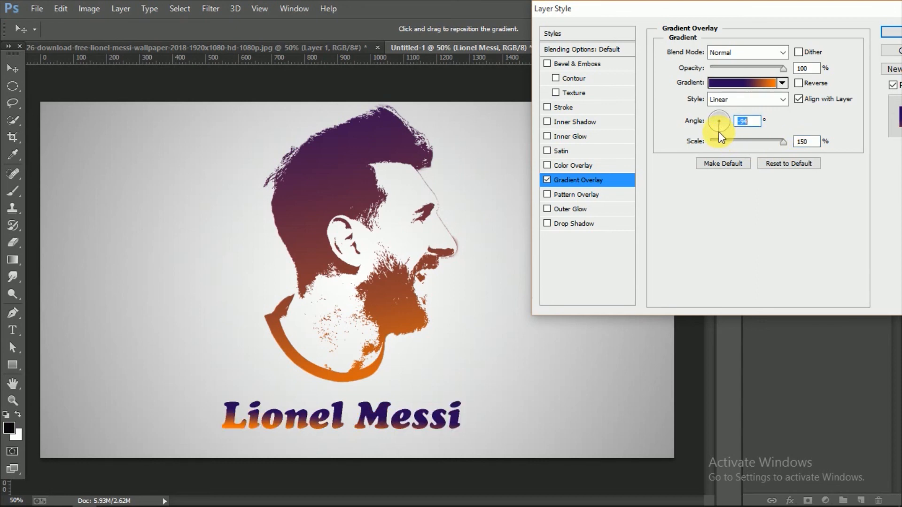
pyautogui.click(716, 132)
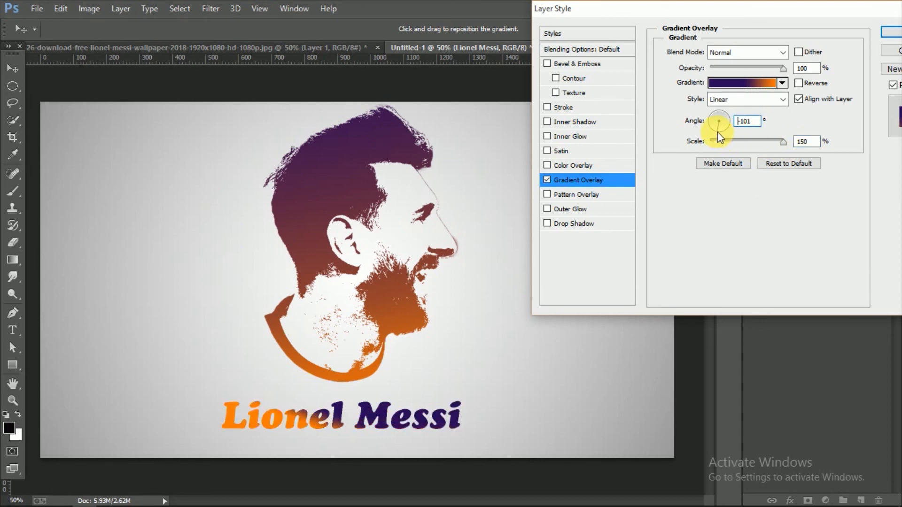
pyautogui.moveTo(717, 131); pyautogui.dragTo(722, 134)
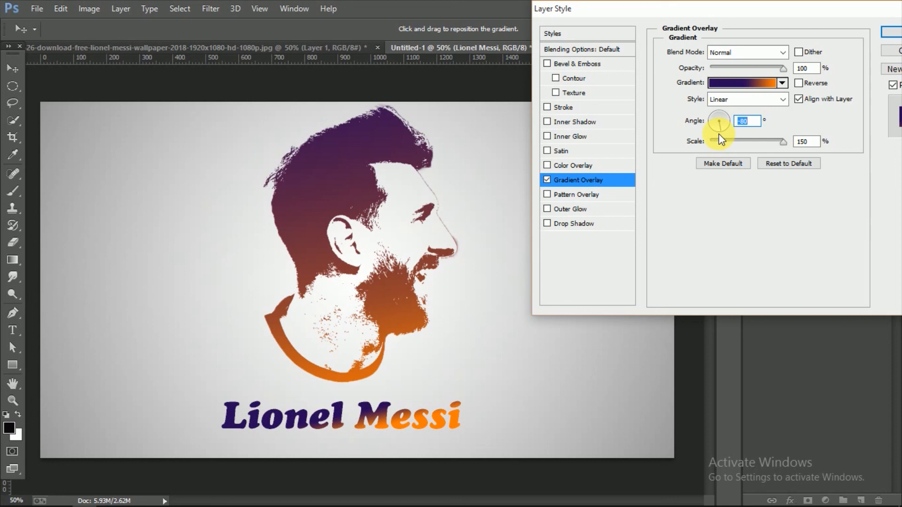
pyautogui.moveTo(721, 129); pyautogui.dragTo(728, 136)
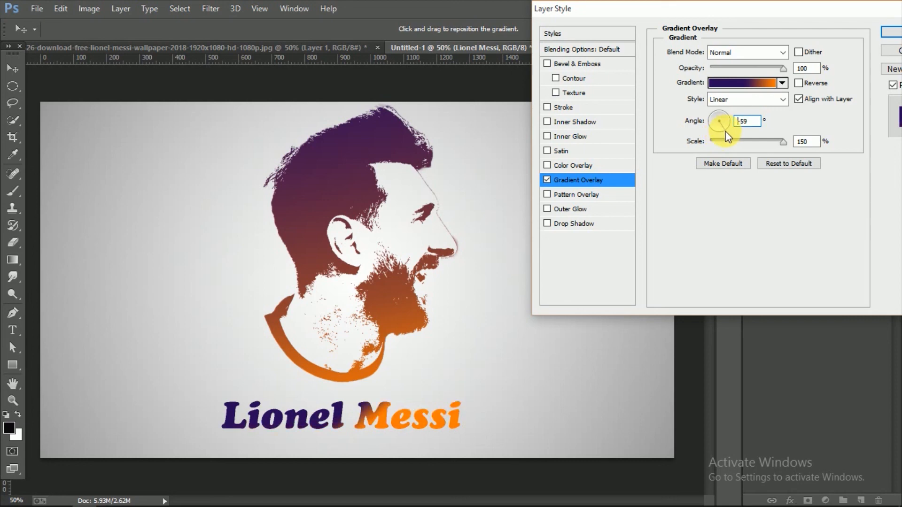
pyautogui.click(722, 135)
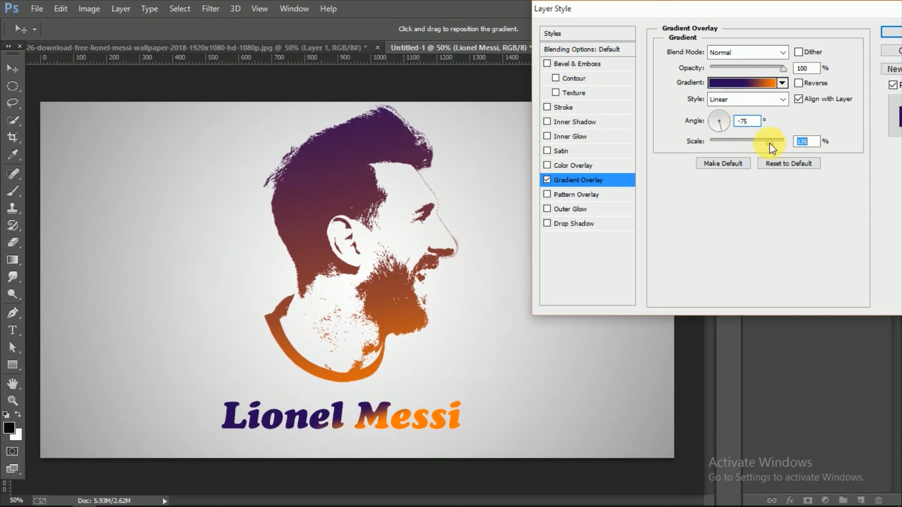
pyautogui.moveTo(770, 142)
pyautogui.mouseDown()
pyautogui.moveTo(746, 143)
pyautogui.moveTo(759, 139)
pyautogui.mouseUp()
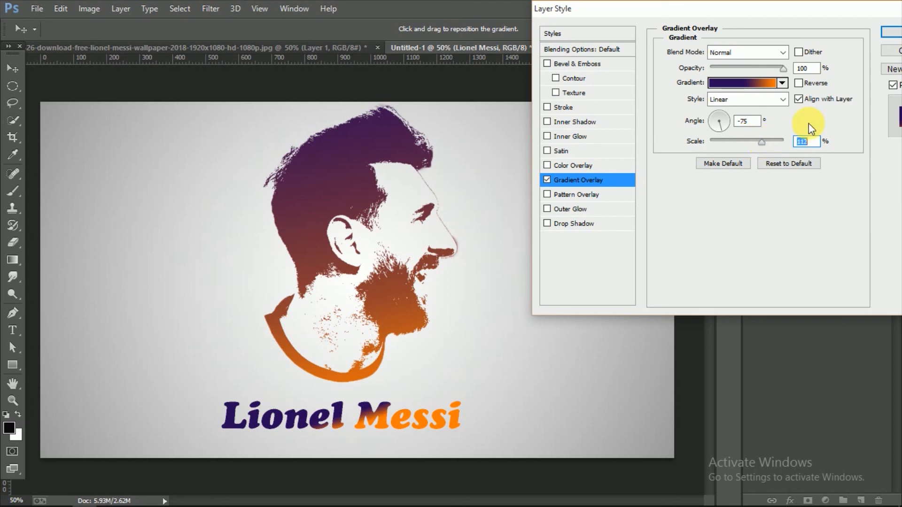
pyautogui.click(891, 32)
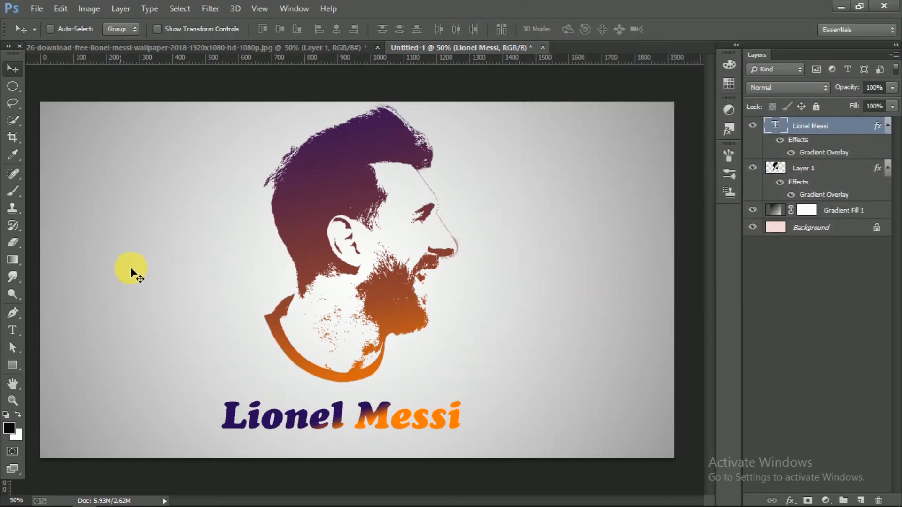